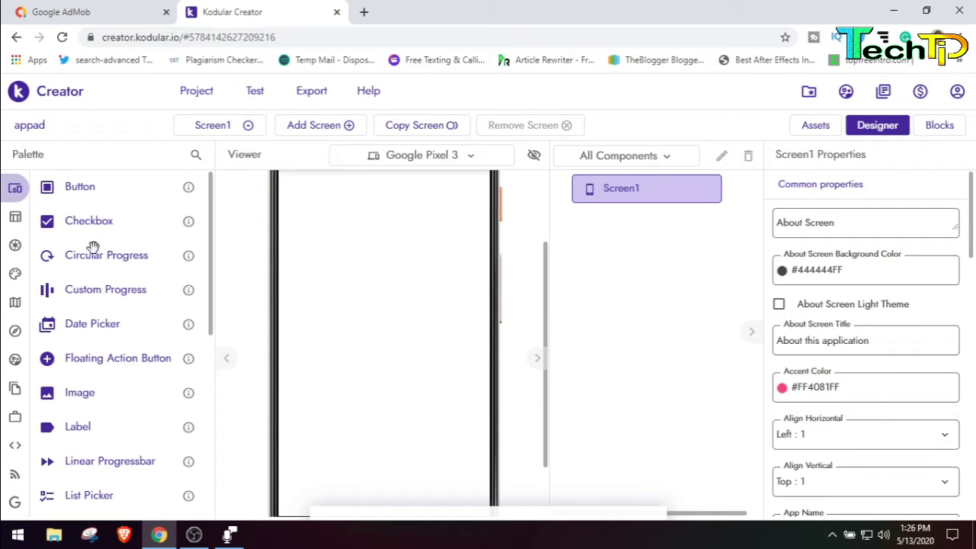
- Switch to Google AdMob, open its home page and show the list of apps
{"action": "scroll", "coordinate": [425, 296], "scroll_direction": "up", "scroll_amount": 3}
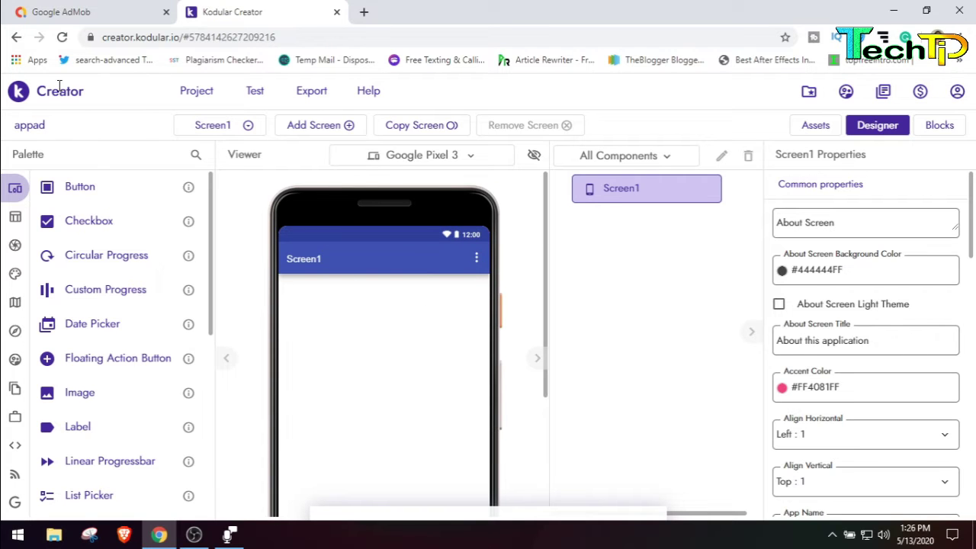
{"action": "left_click", "coordinate": [67, 12]}
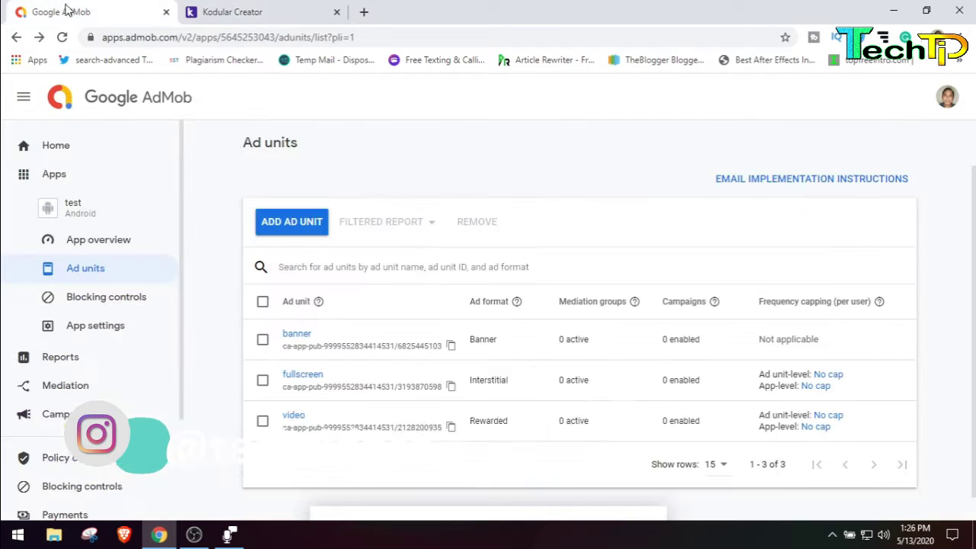
{"action": "left_click", "coordinate": [109, 111]}
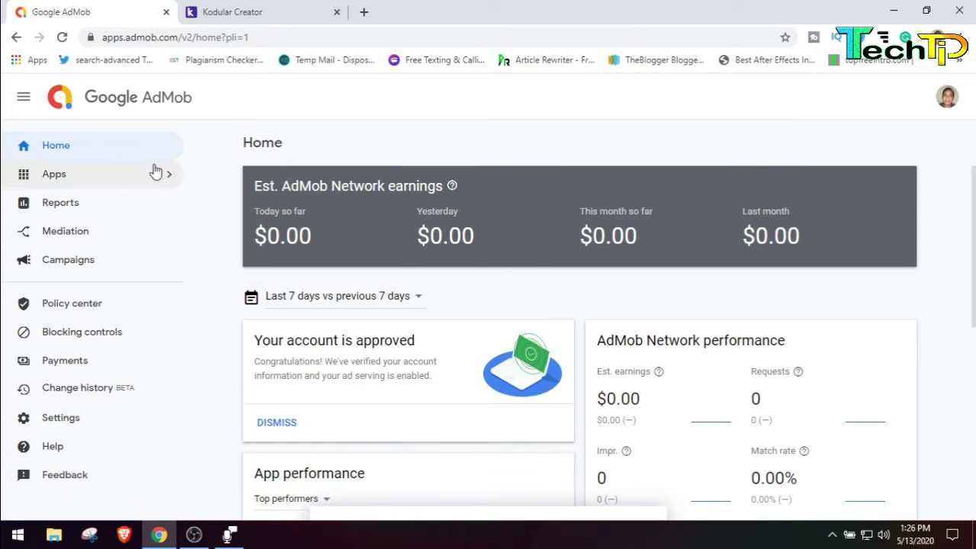
{"action": "left_click", "coordinate": [48, 181]}
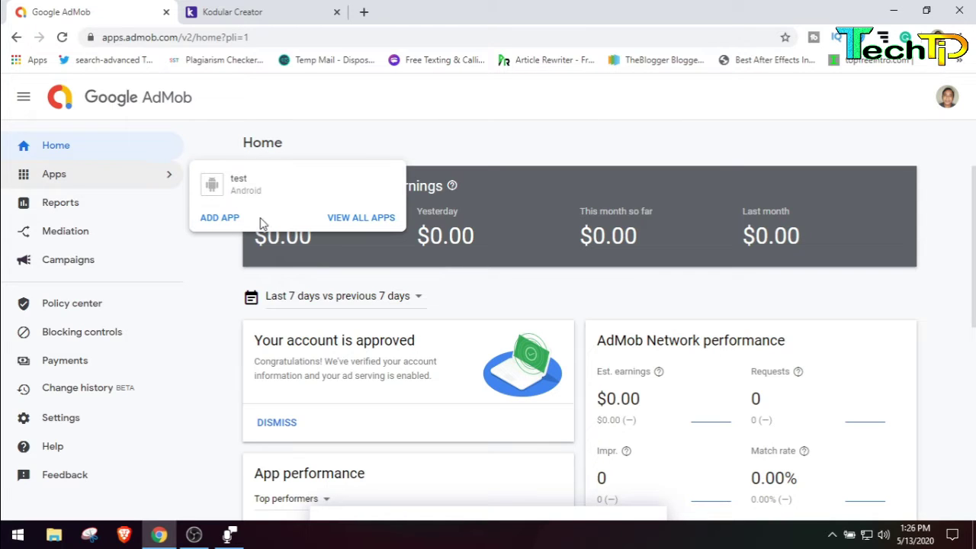
{"action": "left_click", "coordinate": [279, 9]}
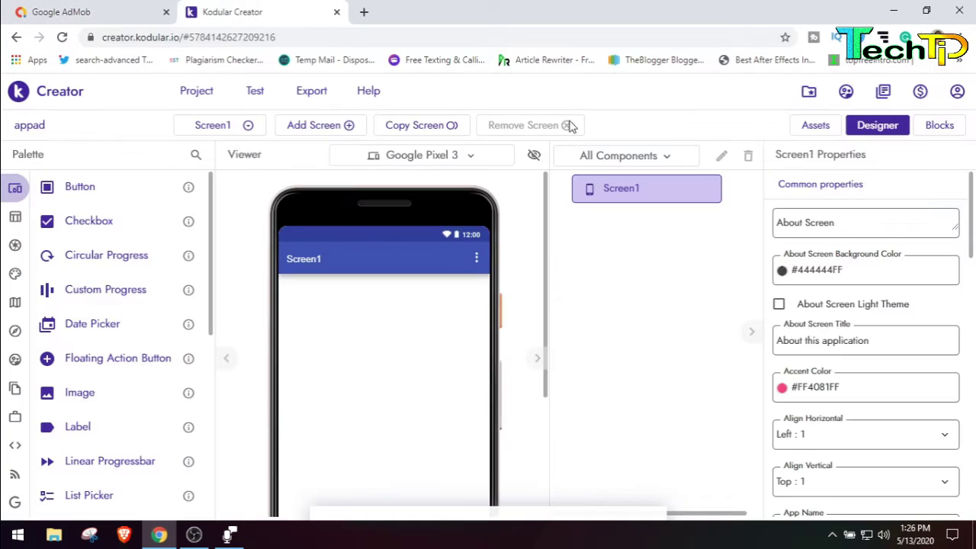
{"action": "left_click", "coordinate": [122, 12]}
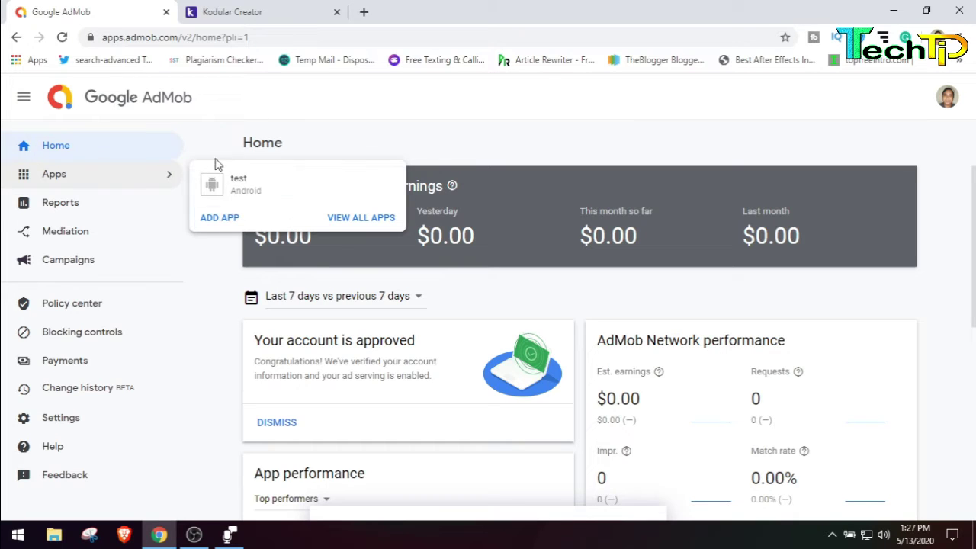
{"action": "left_click", "coordinate": [219, 219]}
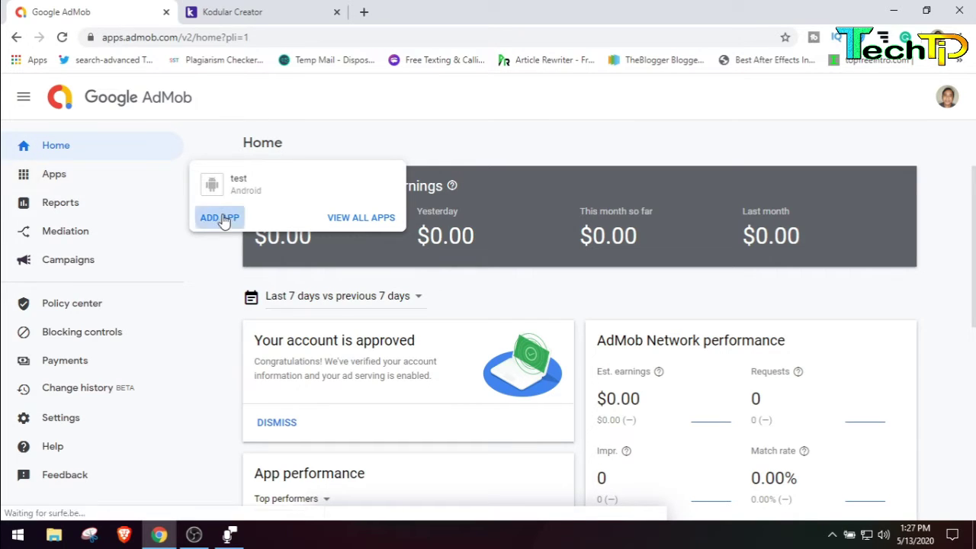
{"action": "left_click_drag", "start_coordinate": [292, 290], "coordinate": [225, 292]}
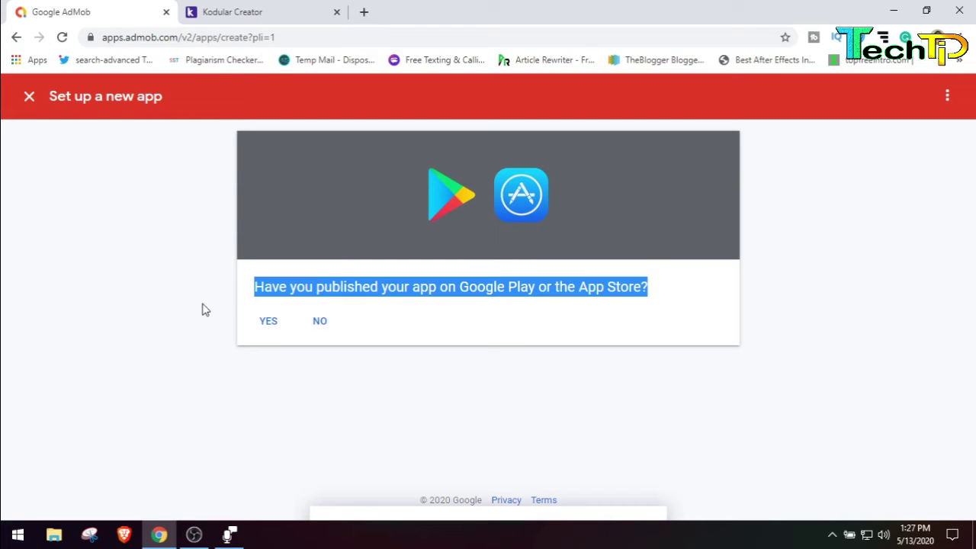
{"action": "left_click", "coordinate": [206, 320]}
{"action": "left_click", "coordinate": [307, 324]}
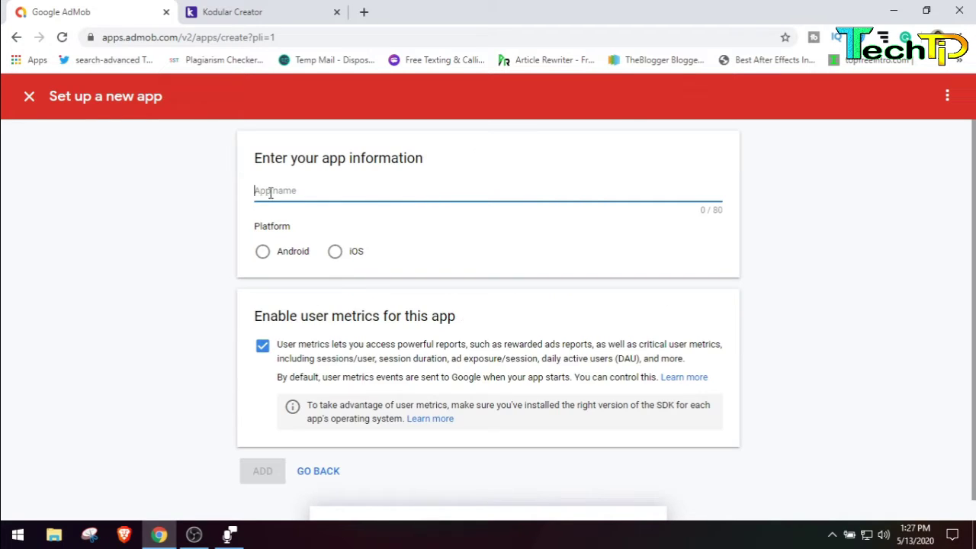
{"action": "left_click_drag", "start_coordinate": [252, 227], "coordinate": [277, 262]}
{"action": "left_click", "coordinate": [265, 261]}
{"action": "left_click", "coordinate": [263, 254]}
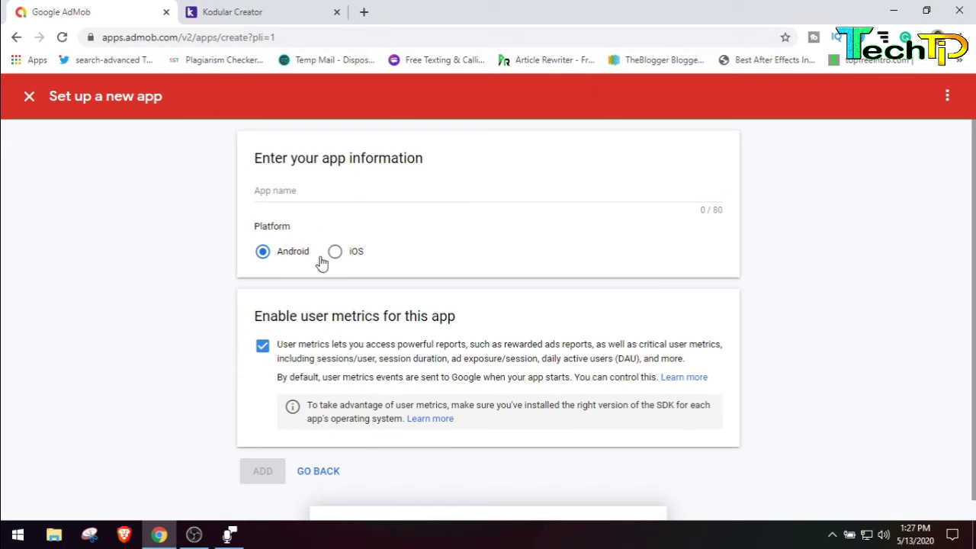
{"action": "left_click", "coordinate": [335, 251]}
{"action": "left_click", "coordinate": [263, 254]}
{"action": "scroll", "coordinate": [329, 300], "scroll_direction": "down", "scroll_amount": 1}
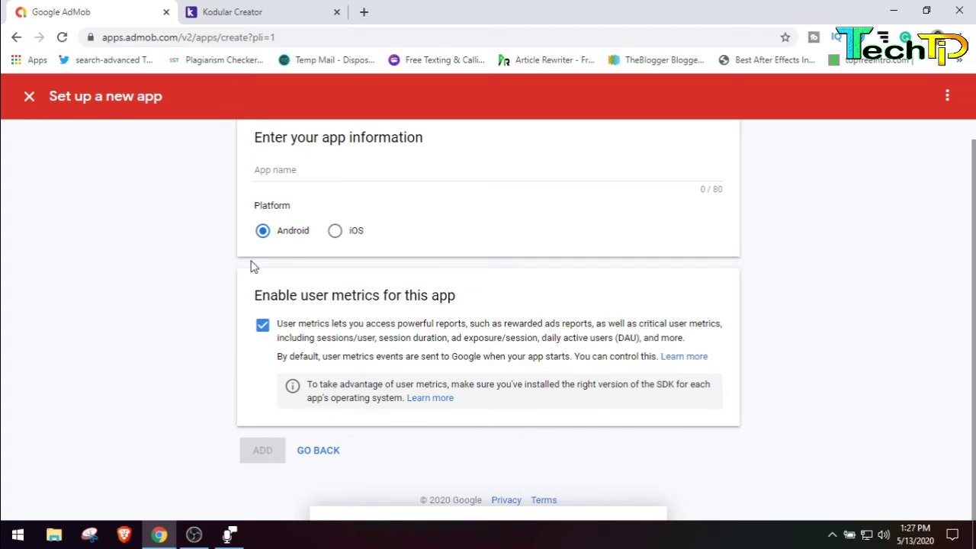
{"action": "left_click", "coordinate": [29, 96]}
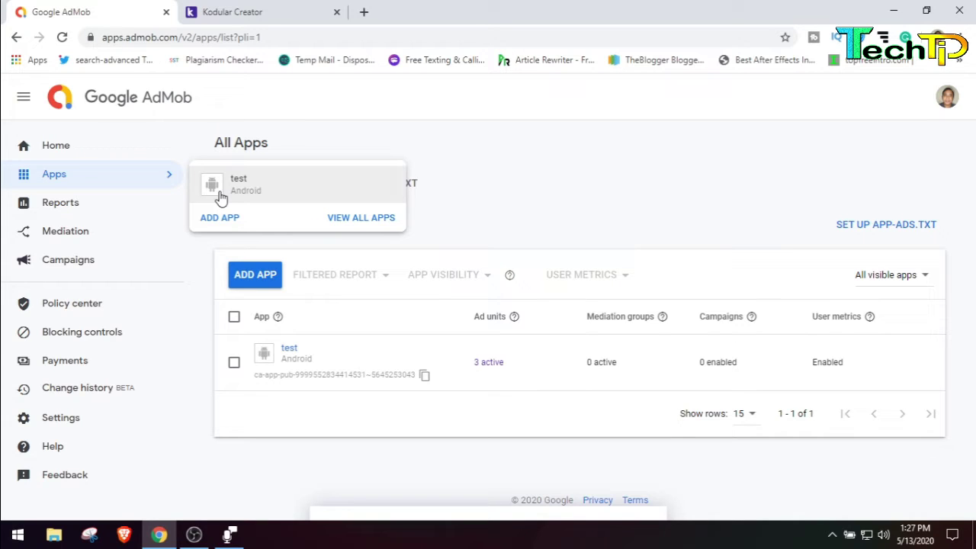
- Open the test app's overview and go to its ad units
{"action": "left_click", "coordinate": [273, 188]}
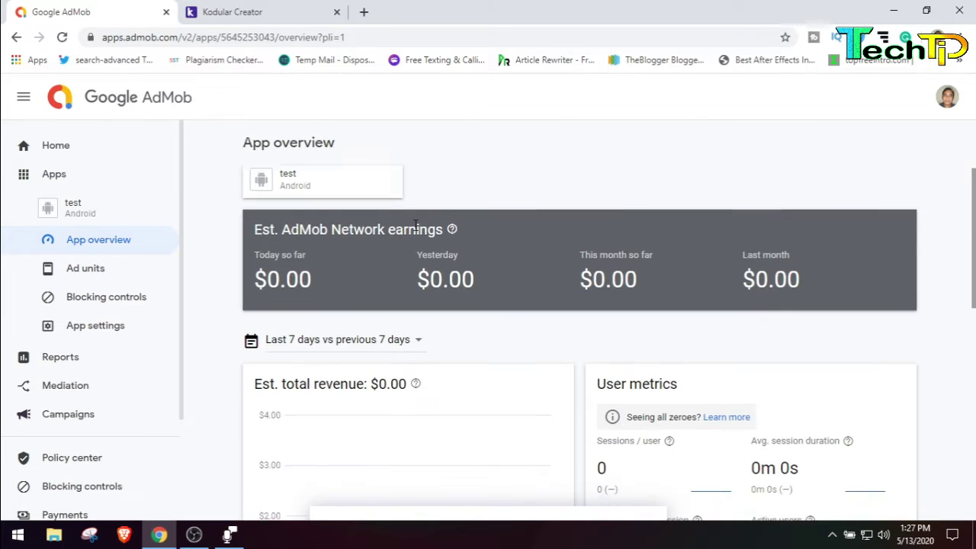
{"action": "scroll", "coordinate": [417, 209], "scroll_direction": "down", "scroll_amount": 2}
{"action": "scroll", "coordinate": [417, 210], "scroll_direction": "up", "scroll_amount": 2}
{"action": "left_click_drag", "start_coordinate": [364, 264], "coordinate": [267, 244]}
{"action": "scroll", "coordinate": [98, 276], "scroll_direction": "down", "scroll_amount": 2}
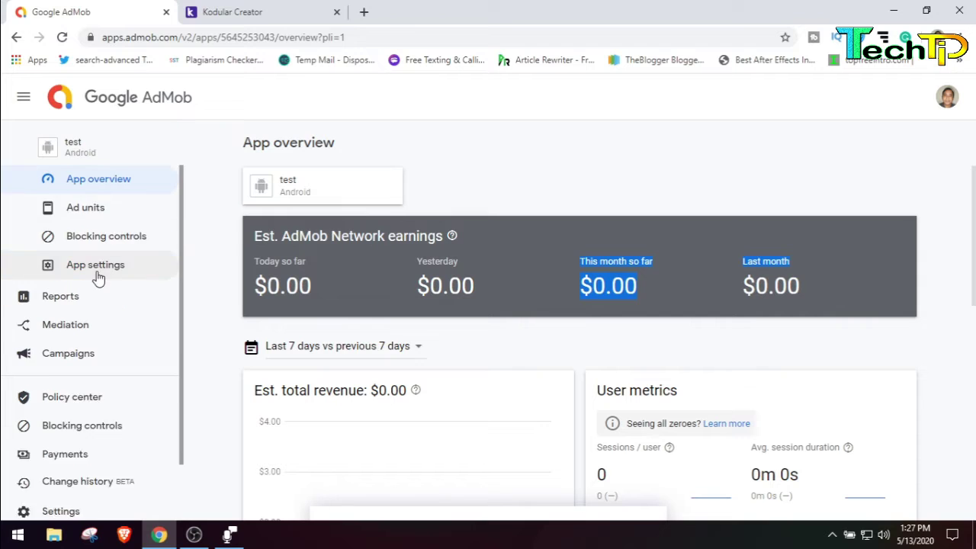
{"action": "left_click", "coordinate": [85, 196]}
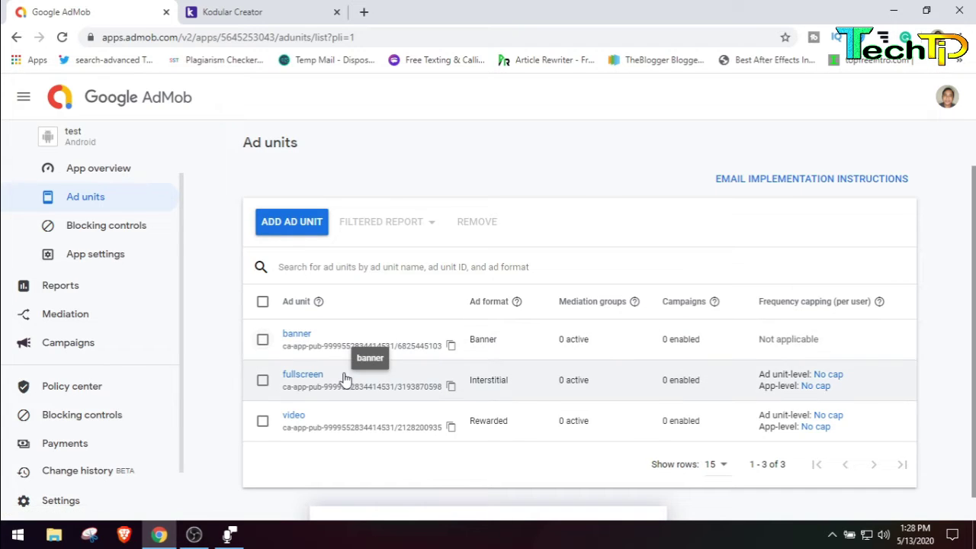
- Remove the existing banner, fullscreen and video ad units from the test app
{"action": "left_click", "coordinate": [262, 339]}
{"action": "left_click", "coordinate": [262, 380]}
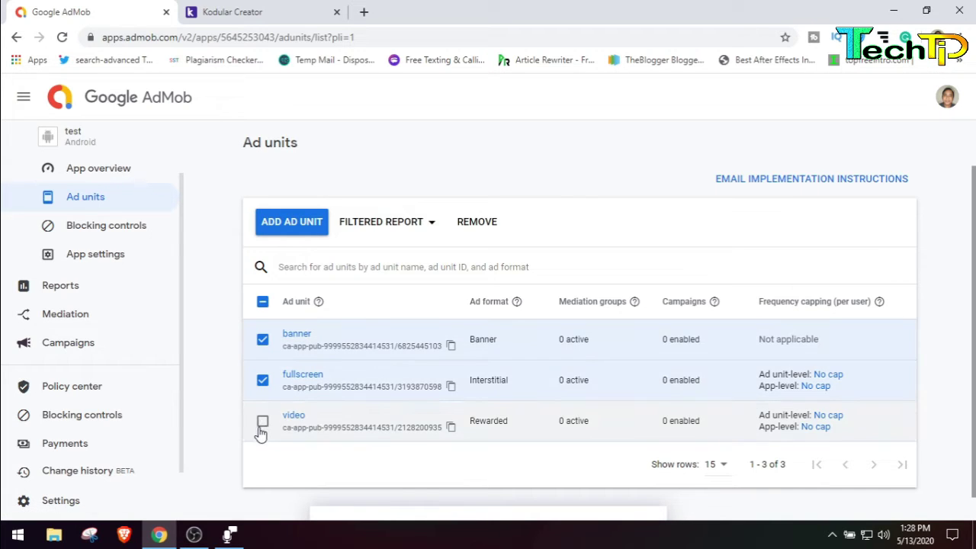
{"action": "left_click", "coordinate": [262, 420]}
{"action": "left_click", "coordinate": [476, 222]}
{"action": "left_click", "coordinate": [607, 416]}
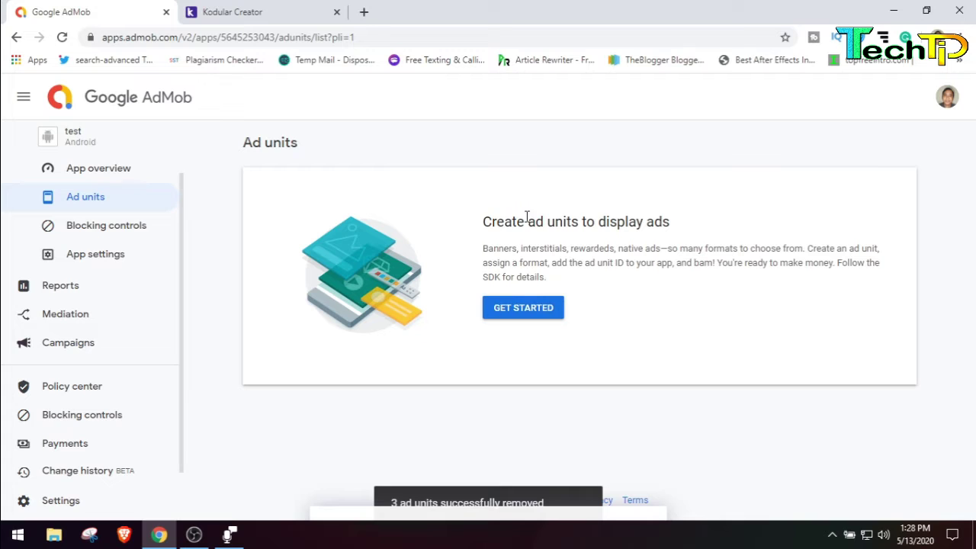
- Start creating an ad unit for the test app and choose the Banner format
{"action": "mouse_move", "coordinate": [482, 227]}
{"action": "left_mouse_down"}
{"action": "mouse_move", "coordinate": [699, 224]}
{"action": "mouse_move", "coordinate": [499, 225]}
{"action": "left_mouse_up"}
{"action": "left_click", "coordinate": [699, 224]}
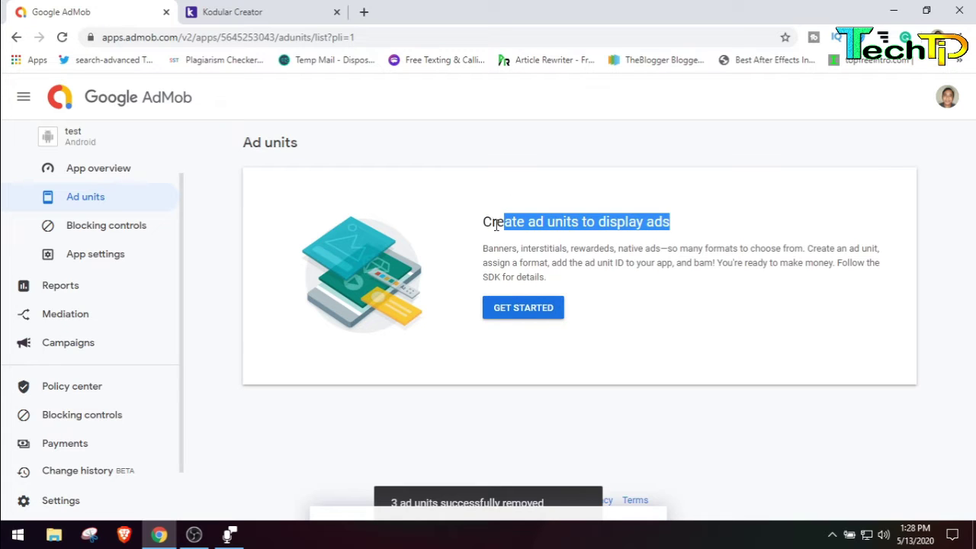
{"action": "left_click", "coordinate": [521, 309]}
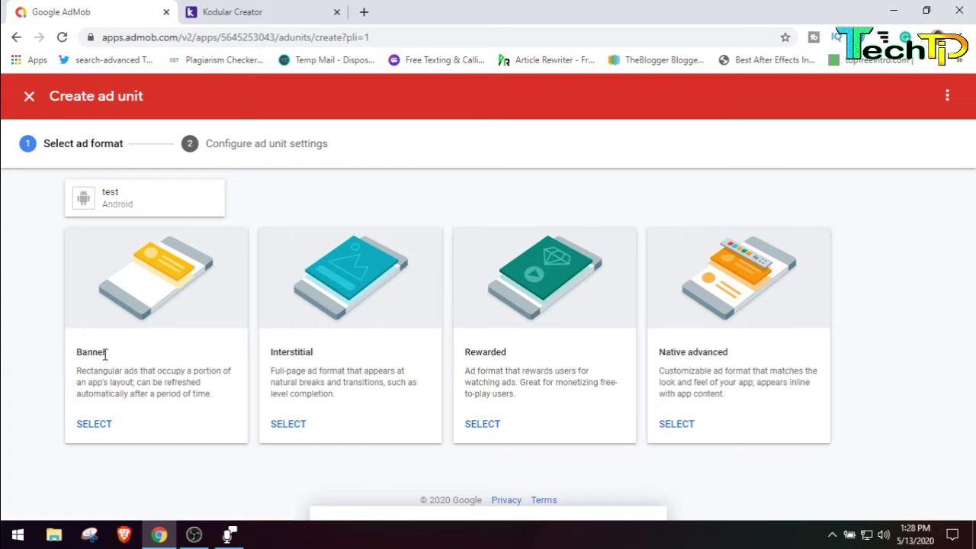
{"action": "left_click_drag", "start_coordinate": [106, 356], "coordinate": [58, 357]}
{"action": "left_click_drag", "start_coordinate": [305, 357], "coordinate": [252, 353]}
{"action": "left_click", "coordinate": [240, 396]}
{"action": "left_click_drag", "start_coordinate": [106, 353], "coordinate": [30, 357]}
{"action": "left_click", "coordinate": [80, 283]}
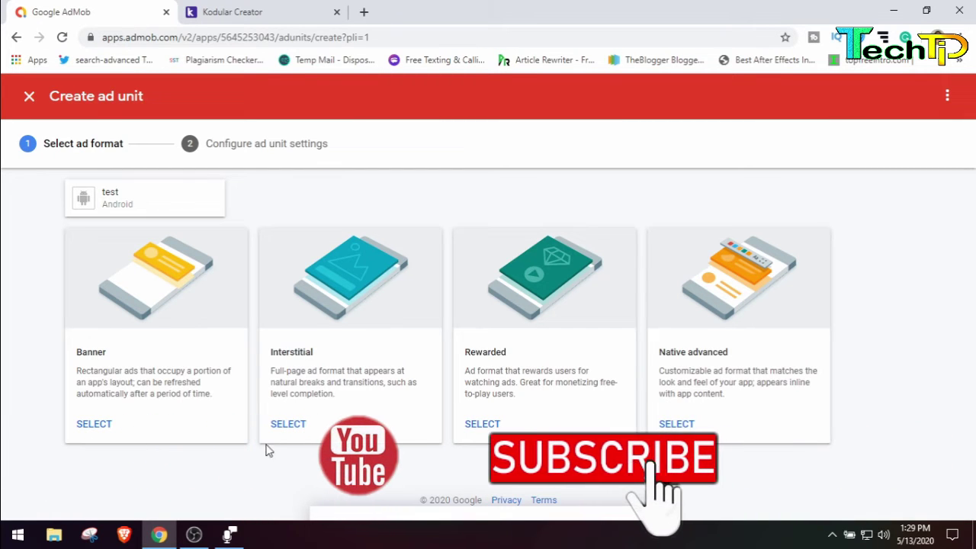
{"action": "left_click", "coordinate": [93, 423]}
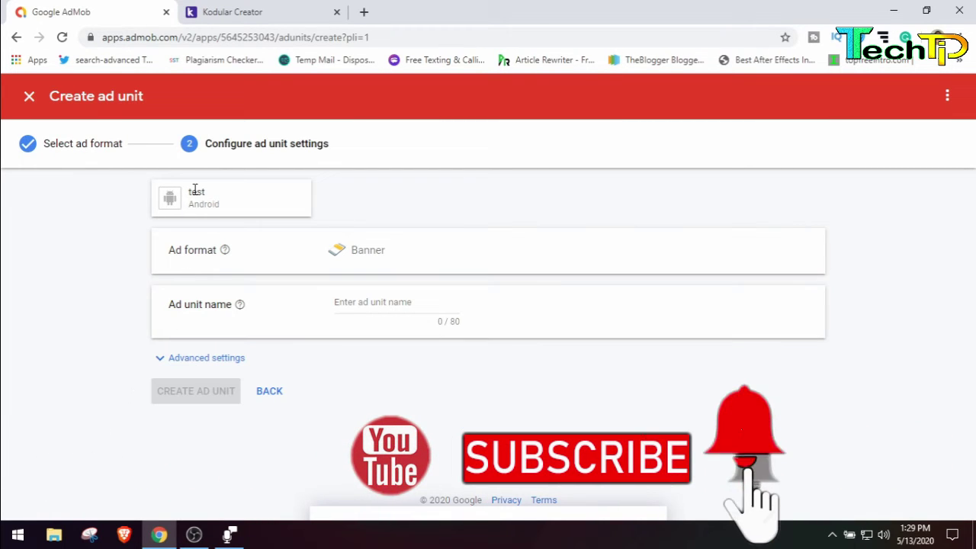
- Name the banner ad unit bannerad, show its advanced settings and create it with the default options
{"action": "double_click", "coordinate": [368, 251]}
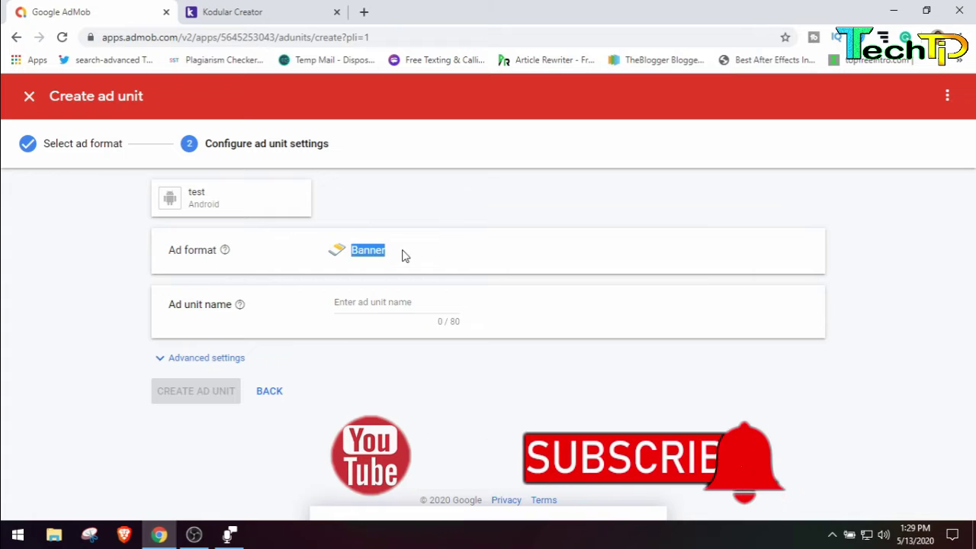
{"action": "left_click", "coordinate": [352, 314]}
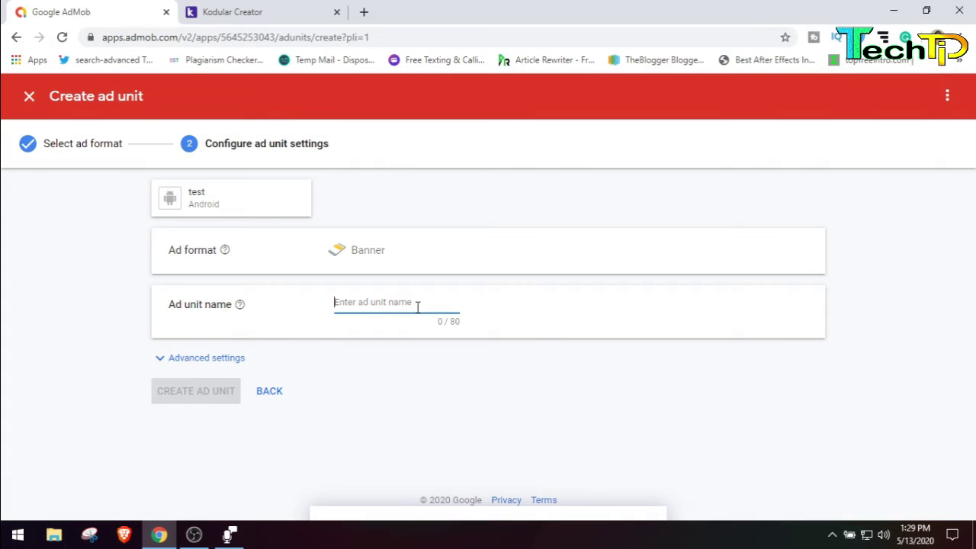
{"action": "type", "text": "bannerad"}
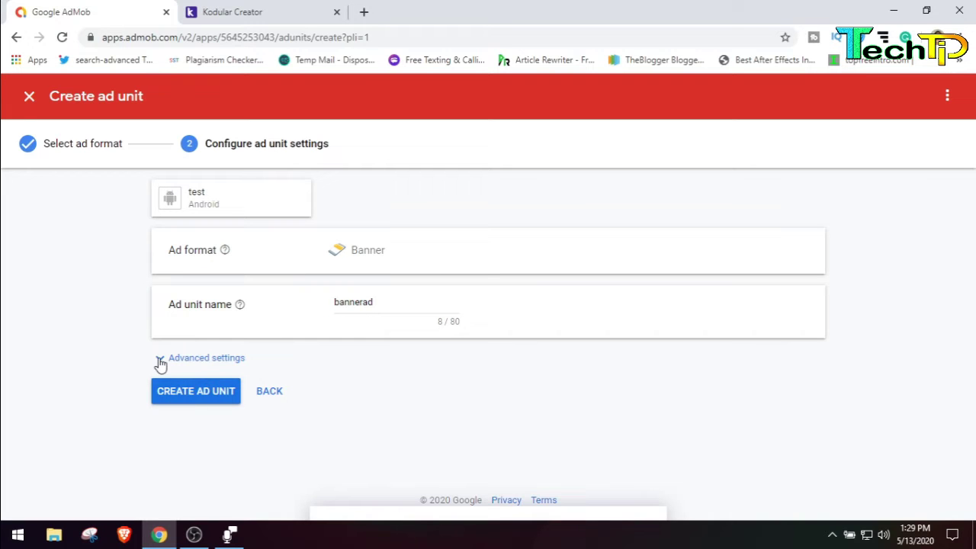
{"action": "left_click", "coordinate": [161, 359]}
{"action": "scroll", "coordinate": [383, 342], "scroll_direction": "down", "scroll_amount": 2}
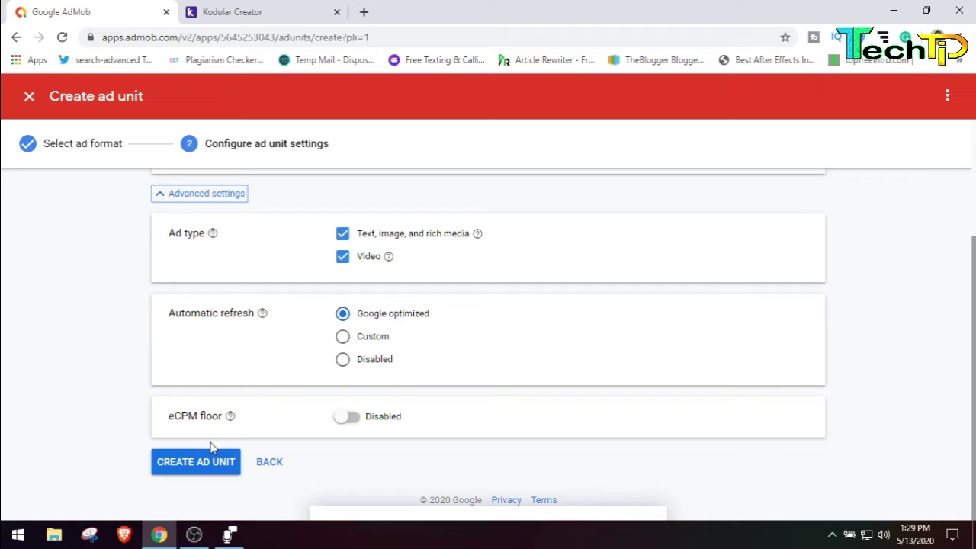
{"action": "left_click", "coordinate": [199, 469]}
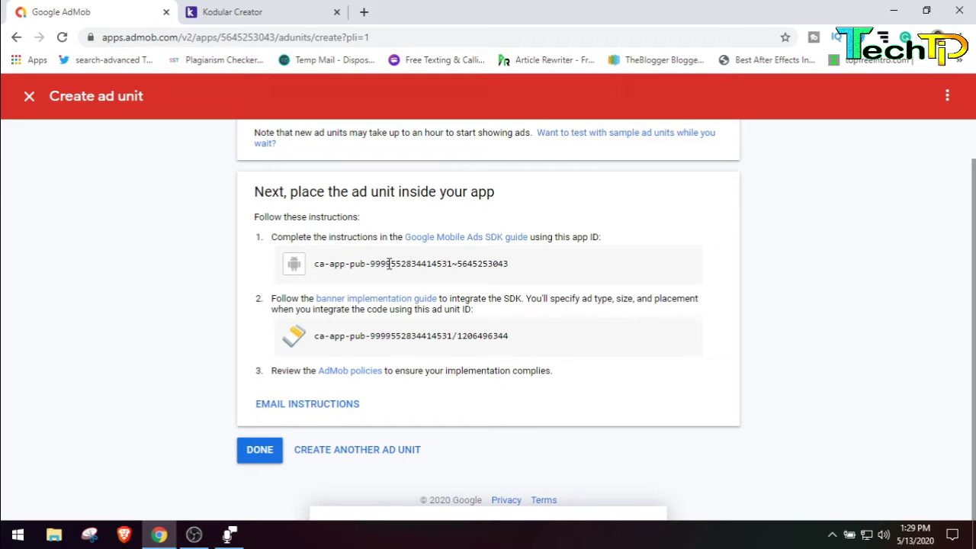
- Examine the app ID and the ad unit ID in the implementation instructions of the new banner ad unit
{"action": "left_click_drag", "start_coordinate": [311, 338], "coordinate": [527, 342]}
{"action": "left_click_drag", "start_coordinate": [474, 310], "coordinate": [444, 310]}
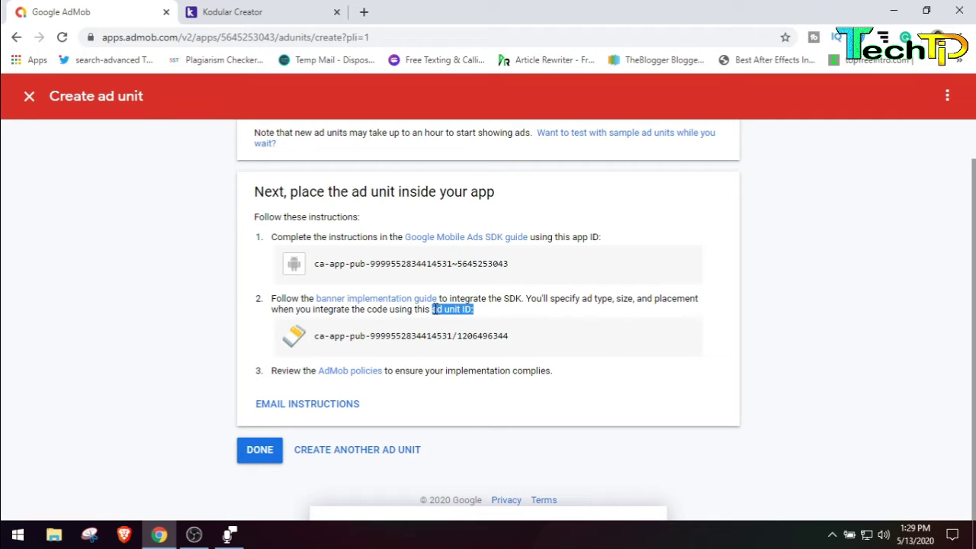
{"action": "left_click_drag", "start_coordinate": [570, 238], "coordinate": [596, 238]}
{"action": "left_click_drag", "start_coordinate": [315, 265], "coordinate": [545, 271]}
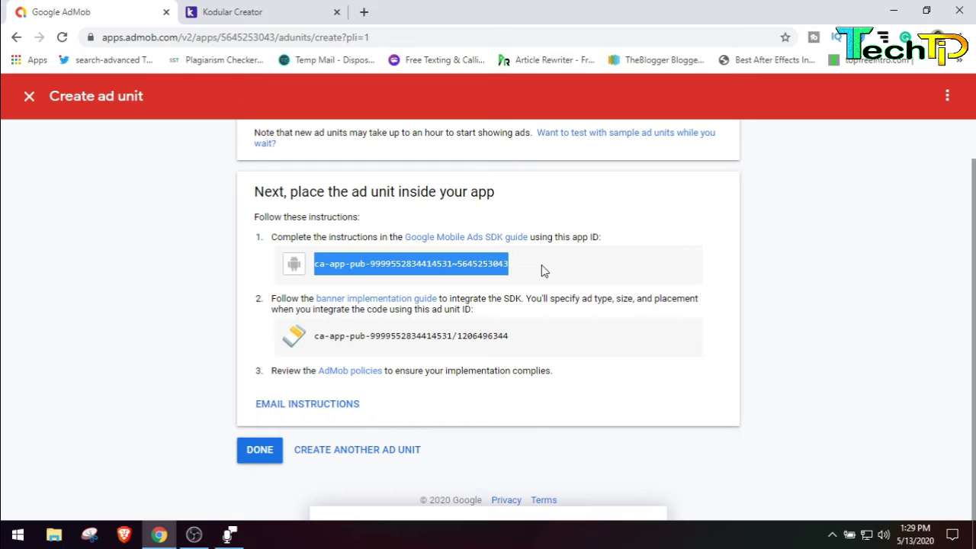
{"action": "left_click_drag", "start_coordinate": [317, 336], "coordinate": [526, 341]}
{"action": "left_click", "coordinate": [526, 342]}
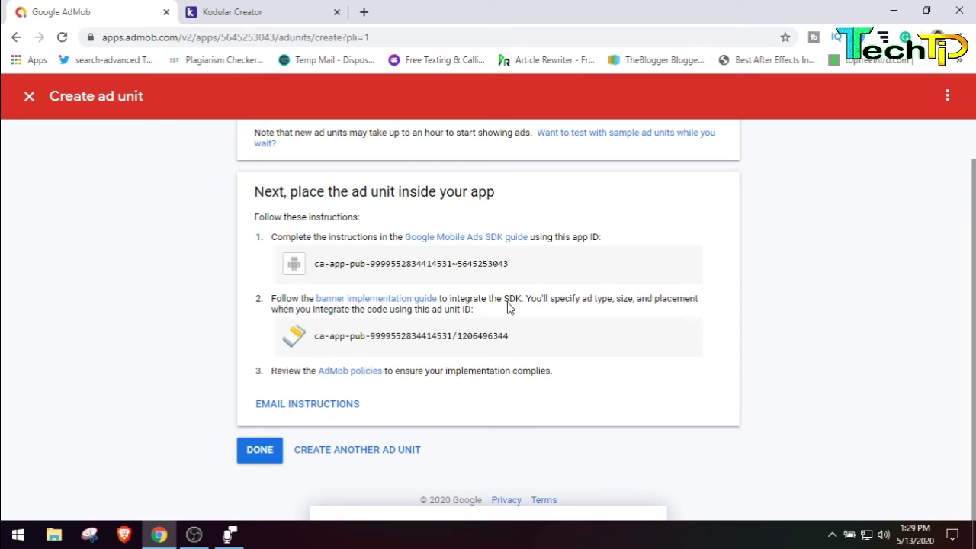
{"action": "left_click_drag", "start_coordinate": [538, 268], "coordinate": [302, 264]}
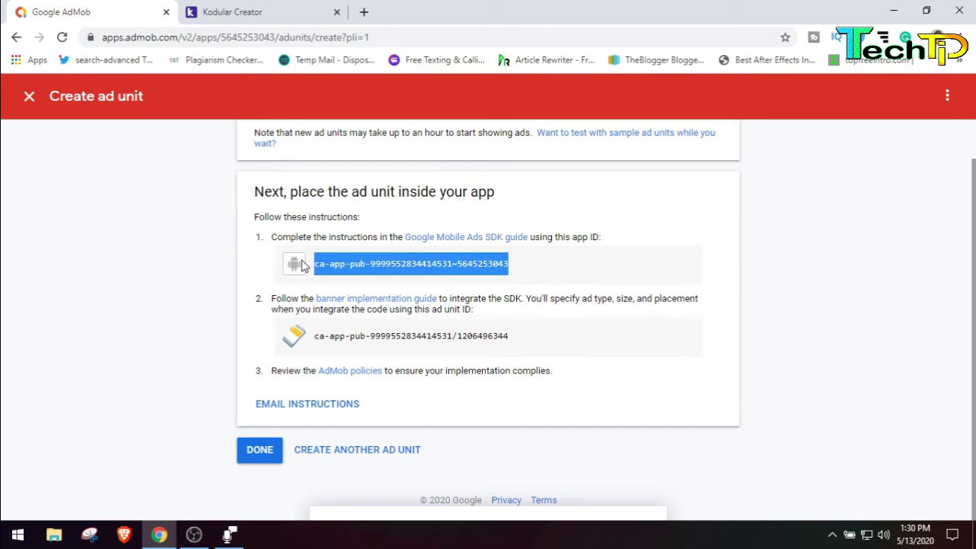
{"action": "left_click", "coordinate": [526, 264]}
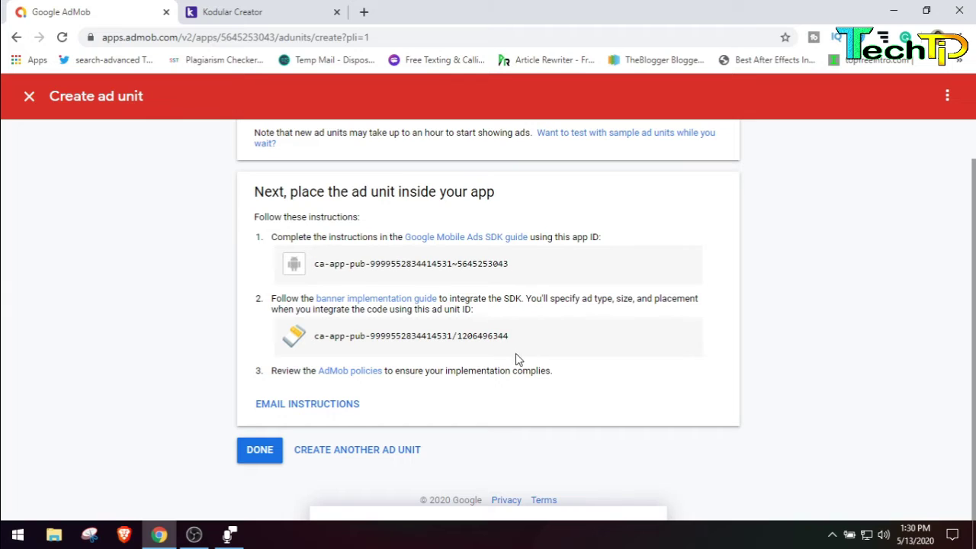
- Copy the new banner's ad unit ID and finish the ad unit creation
{"action": "left_click_drag", "start_coordinate": [518, 345], "coordinate": [287, 343]}
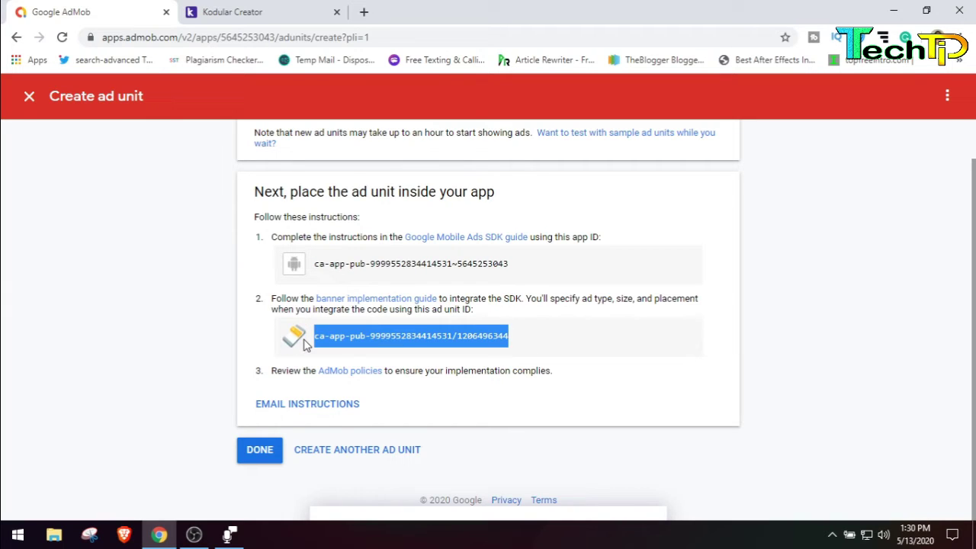
{"action": "right_click", "coordinate": [368, 337]}
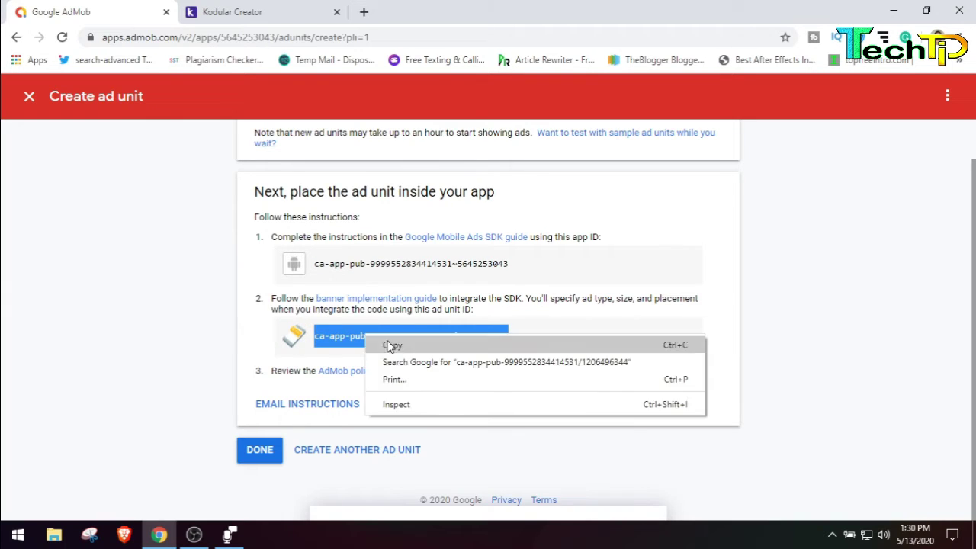
{"action": "left_click", "coordinate": [392, 345]}
{"action": "left_click", "coordinate": [582, 346]}
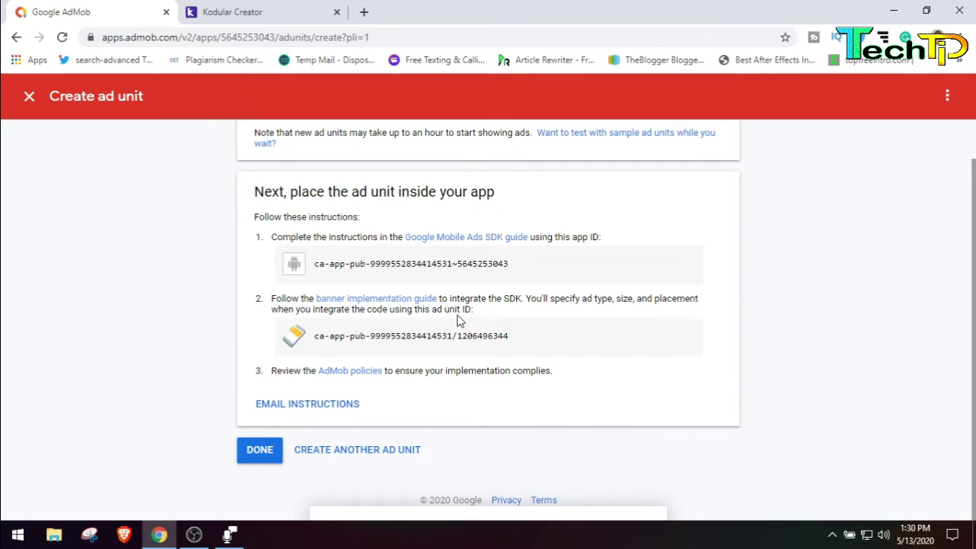
{"action": "left_click", "coordinate": [263, 455]}
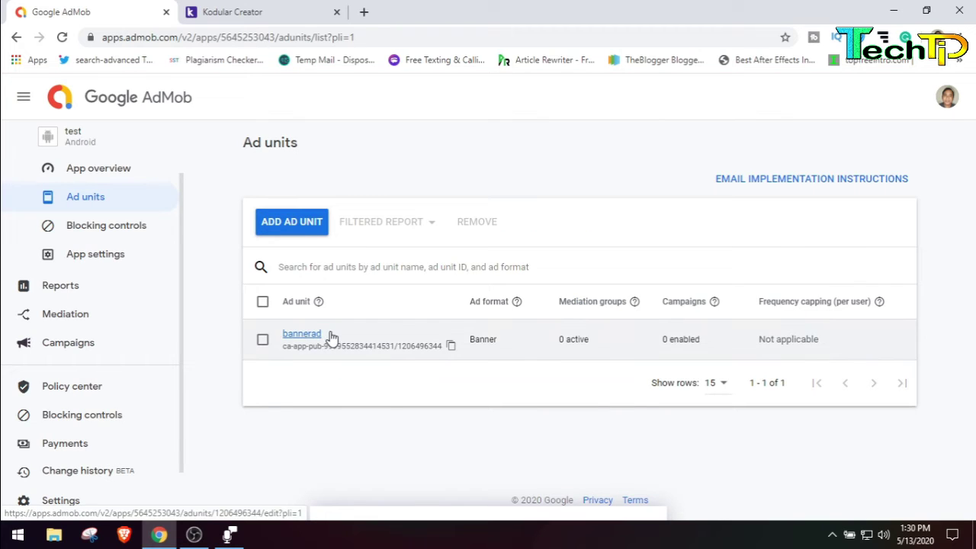
- Create an Interstitial ad unit named full for the test app with the default advanced settings
{"action": "left_click_drag", "start_coordinate": [324, 334], "coordinate": [462, 331]}
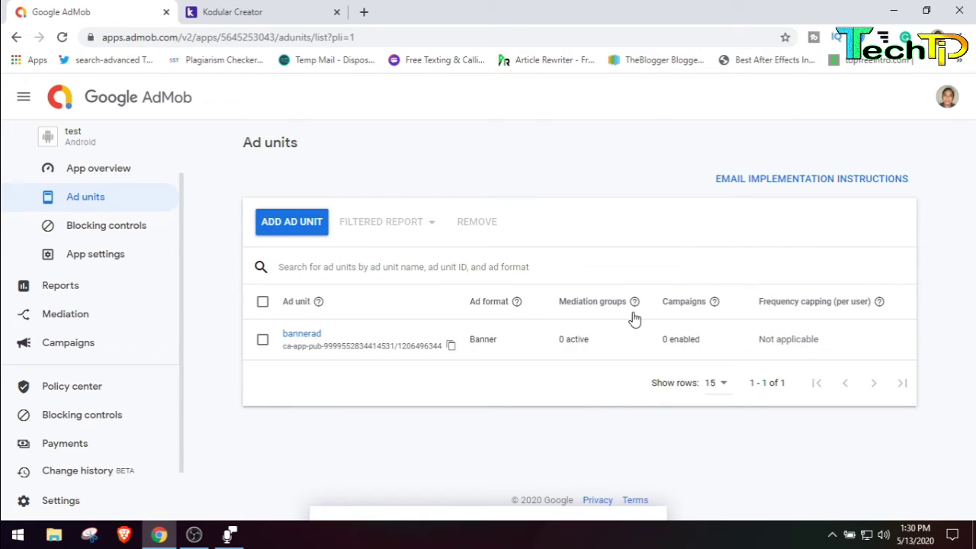
{"action": "left_click", "coordinate": [288, 224]}
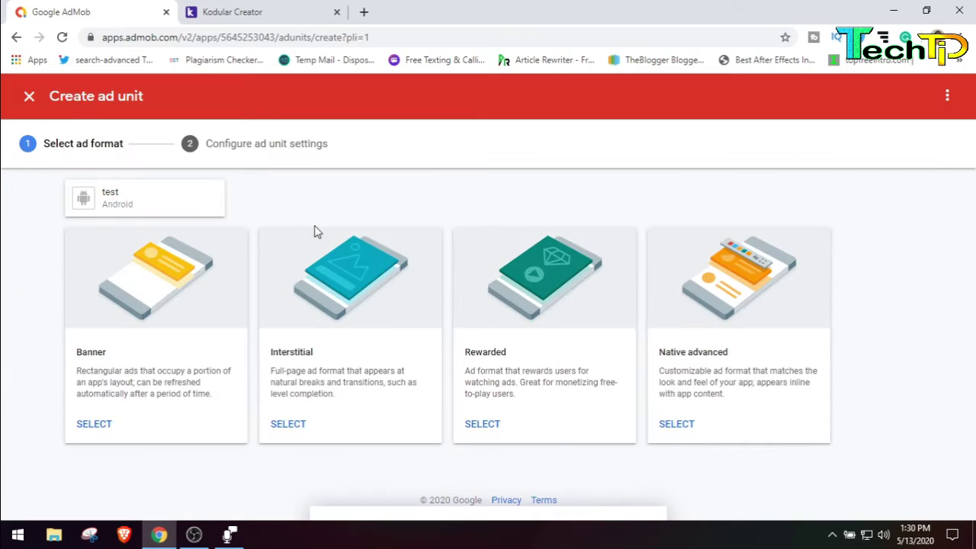
{"action": "left_click", "coordinate": [284, 424]}
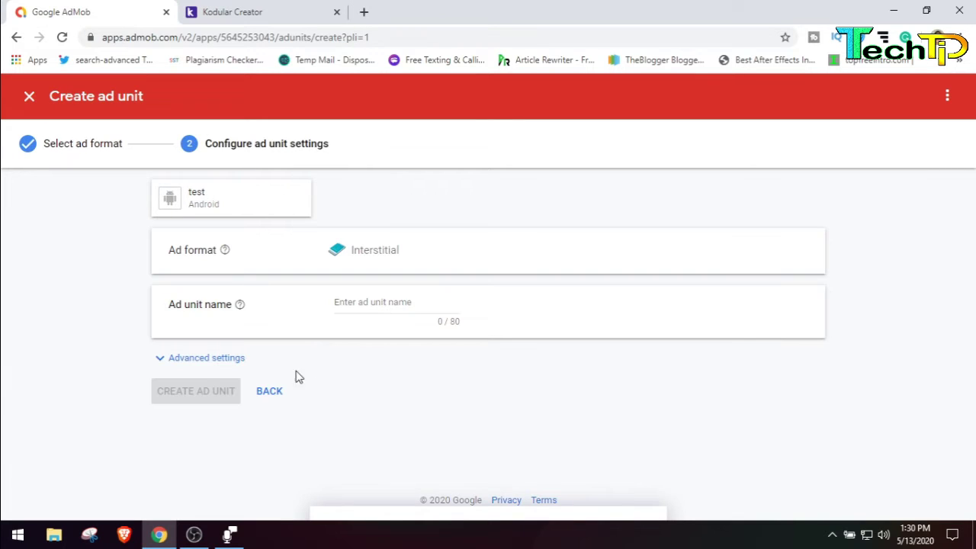
{"action": "left_click", "coordinate": [382, 302]}
{"action": "type", "text": "fullscren"}
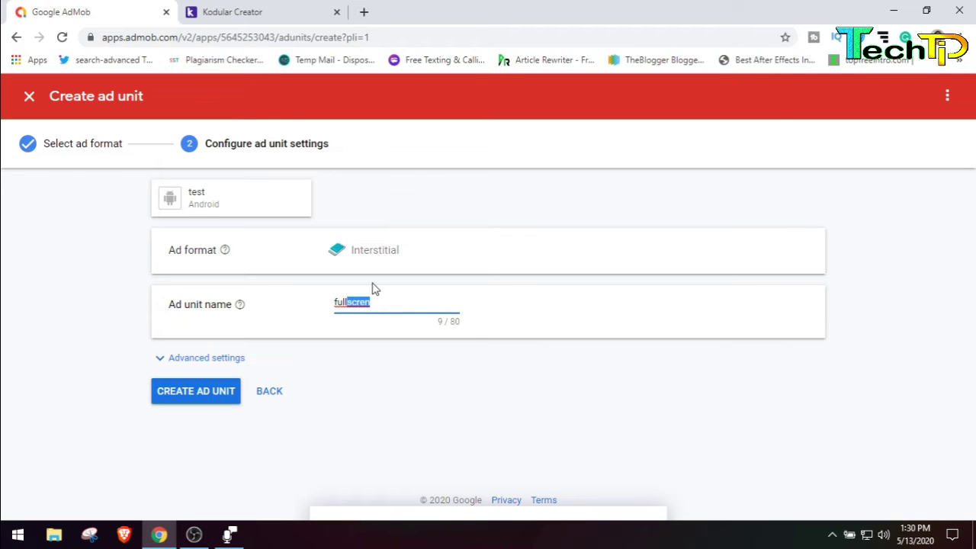
{"action": "key", "text": "BackSpace"}
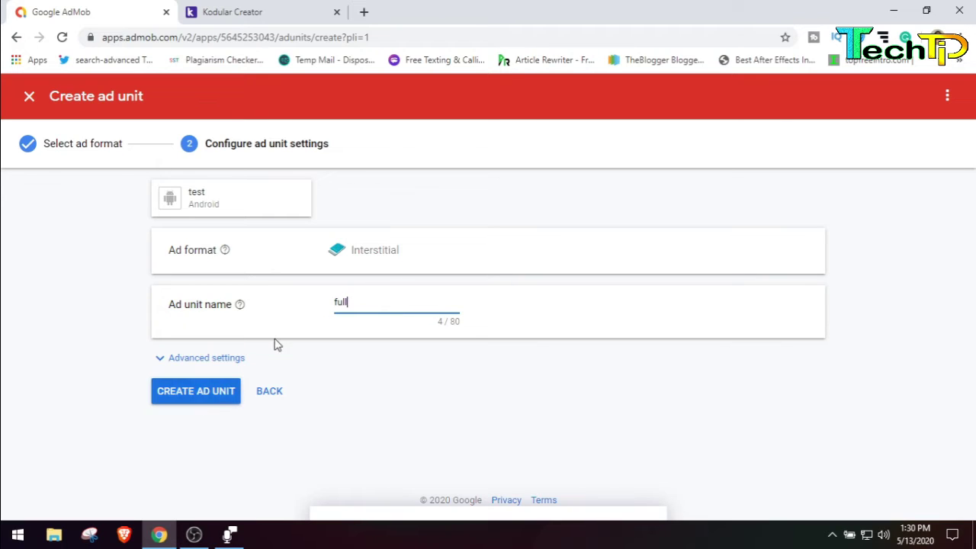
{"action": "left_click", "coordinate": [208, 395]}
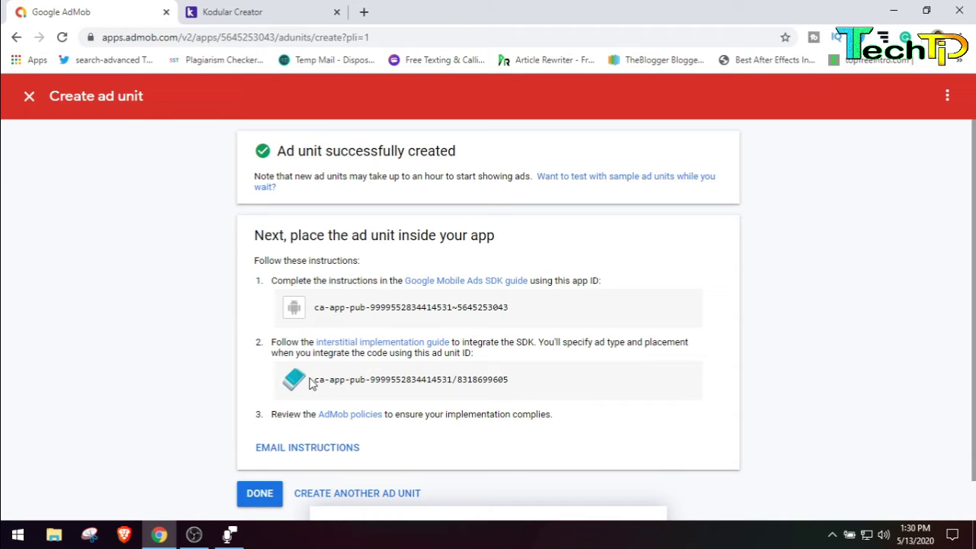
- Review the new interstitial's ad unit ID and finish the ad unit creation
{"action": "left_click_drag", "start_coordinate": [313, 382], "coordinate": [562, 385]}
{"action": "left_click", "coordinate": [561, 385]}
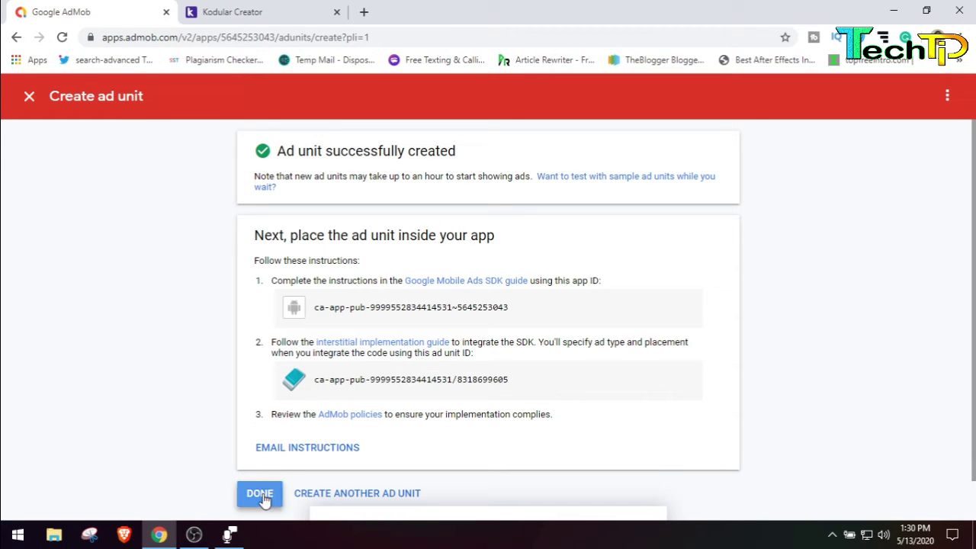
{"action": "left_click", "coordinate": [260, 494]}
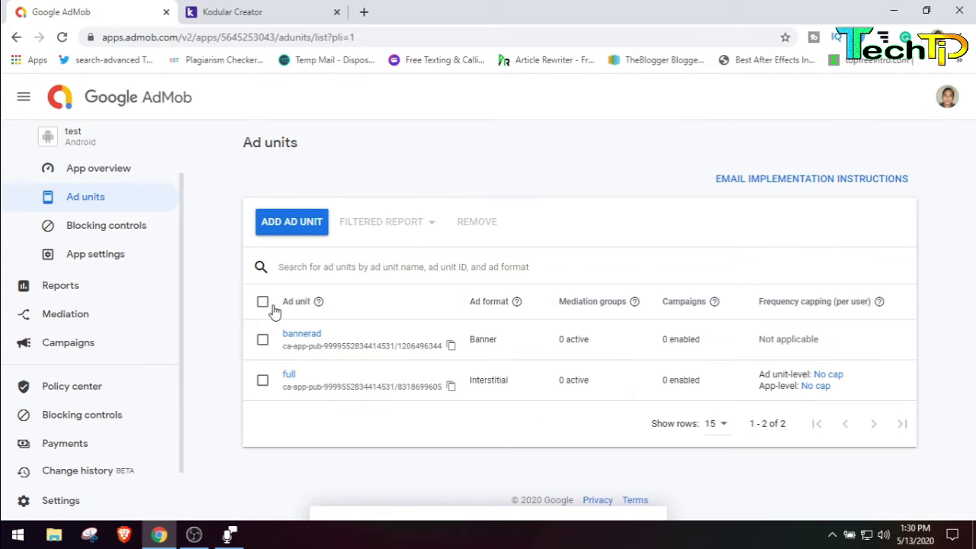
- Create a Rewarded ad unit named video for the test app and return to the list of ad units
{"action": "left_click", "coordinate": [278, 223]}
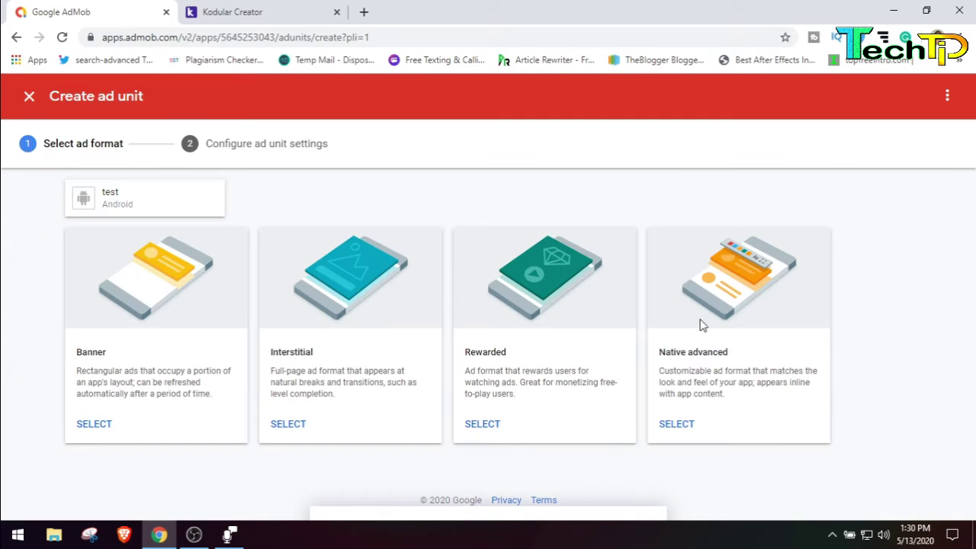
{"action": "left_click_drag", "start_coordinate": [743, 360], "coordinate": [663, 356]}
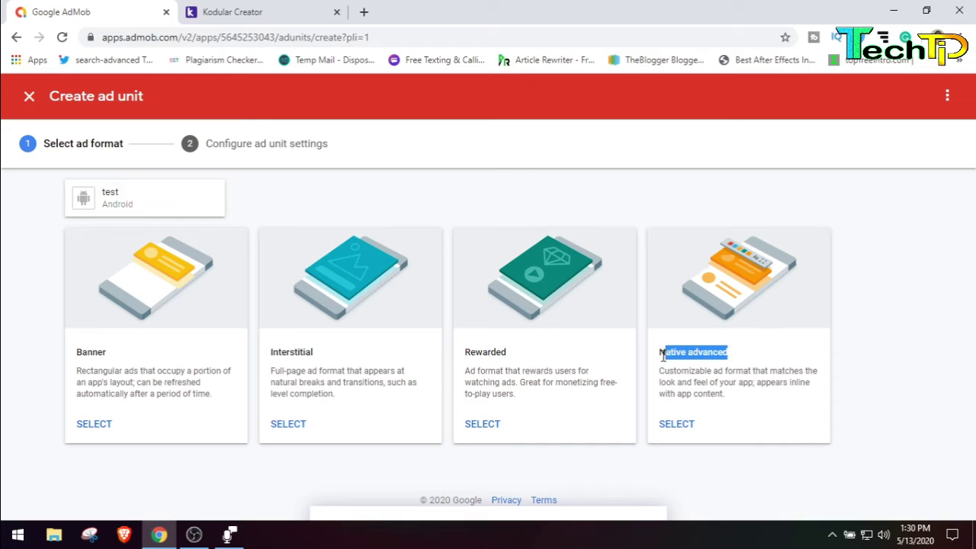
{"action": "left_click", "coordinate": [827, 359]}
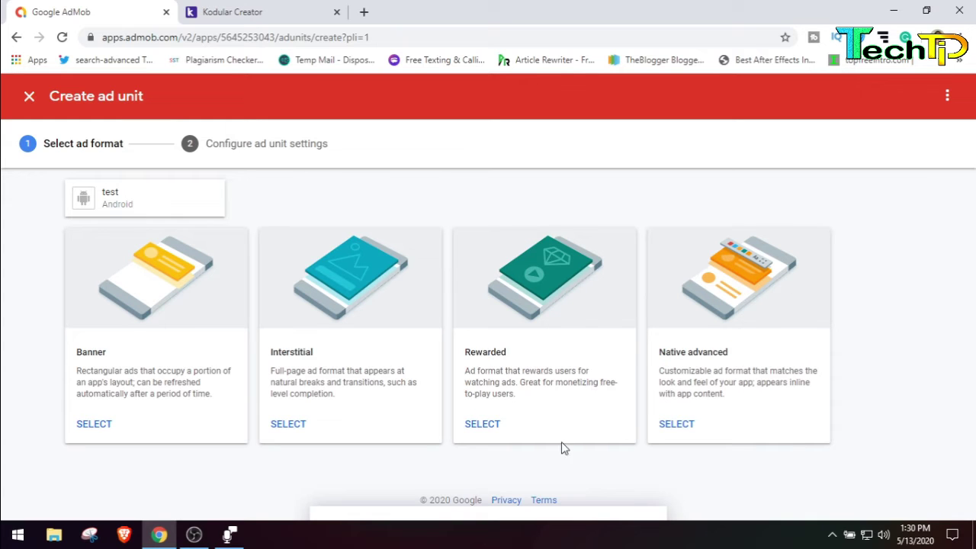
{"action": "left_click", "coordinate": [488, 423]}
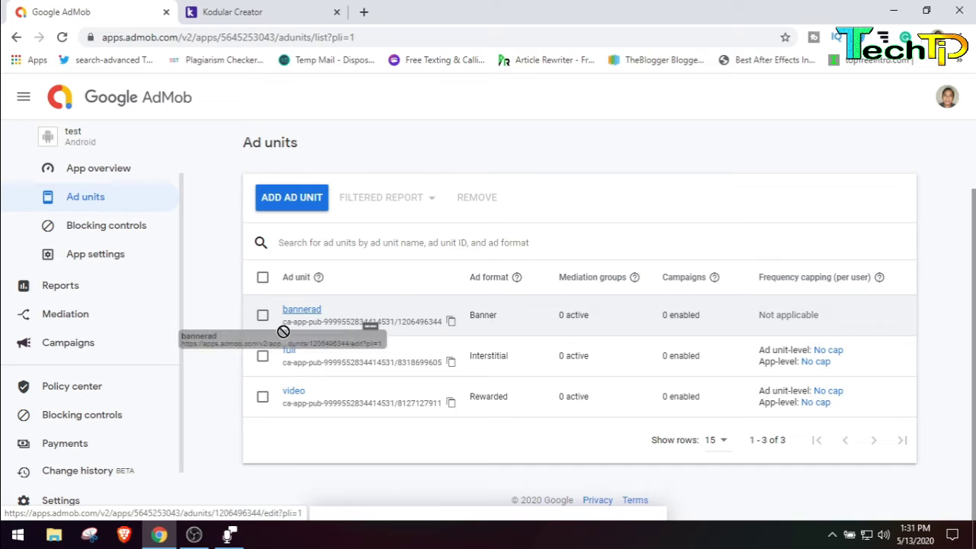
{"action": "left_click_drag", "start_coordinate": [293, 391], "coordinate": [233, 311]}
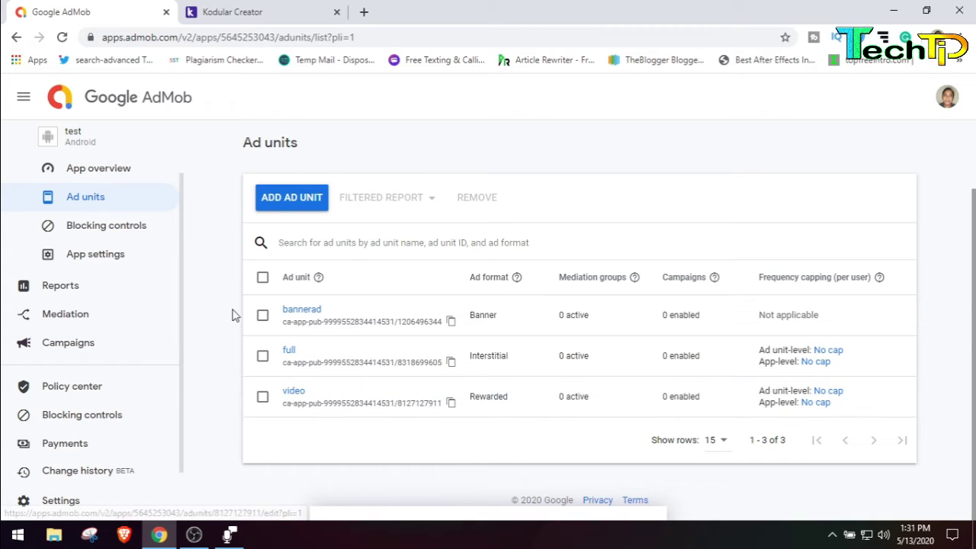
- Examine the Native advanced format among the available ad formats and leave without creating another ad unit
{"action": "left_click", "coordinate": [283, 197]}
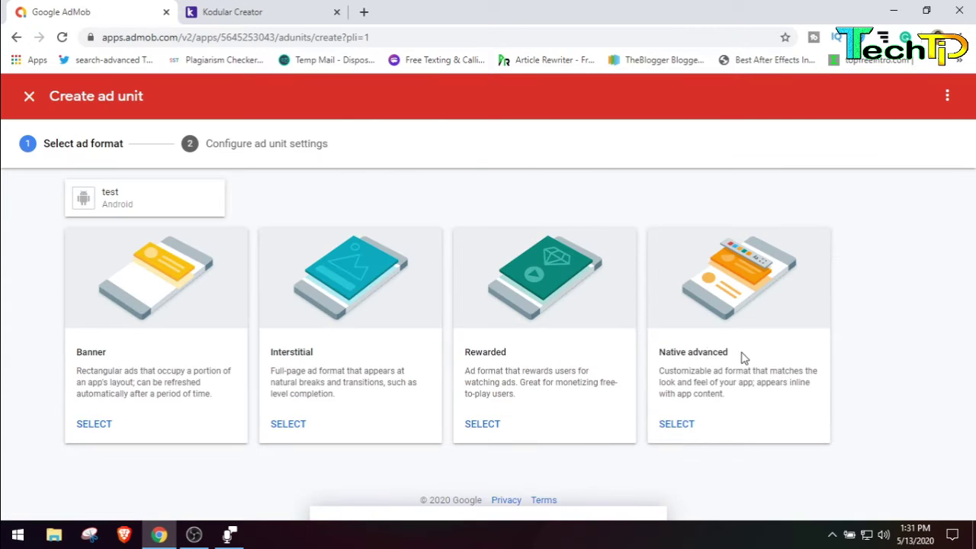
{"action": "left_click_drag", "start_coordinate": [743, 359], "coordinate": [789, 360]}
{"action": "left_click_drag", "start_coordinate": [112, 358], "coordinate": [37, 357]}
{"action": "left_click_drag", "start_coordinate": [773, 358], "coordinate": [649, 357]}
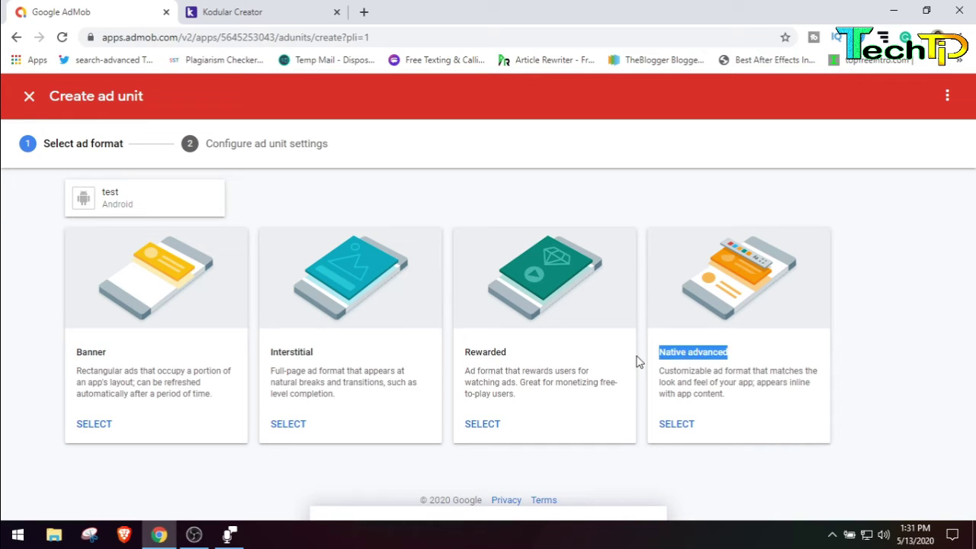
{"action": "left_click", "coordinate": [877, 341]}
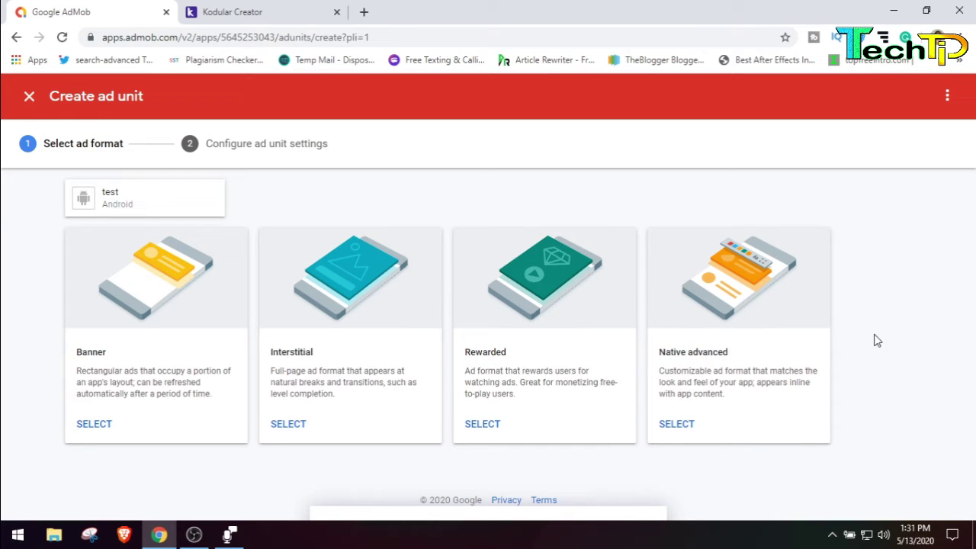
{"action": "left_click", "coordinate": [29, 97]}
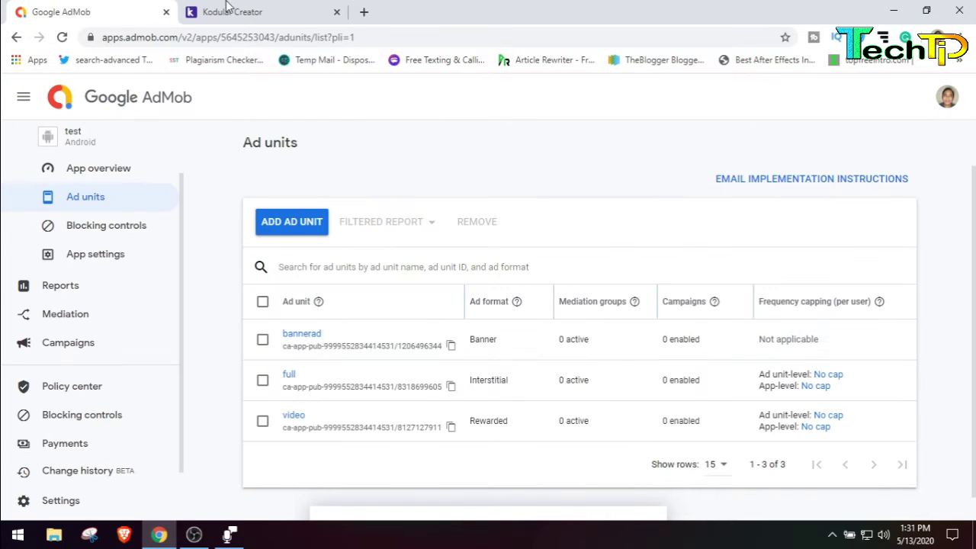
- Switch to Kodular Creator and show the Advertising components of the Monetization category for the appad project
{"action": "left_click", "coordinate": [234, 9]}
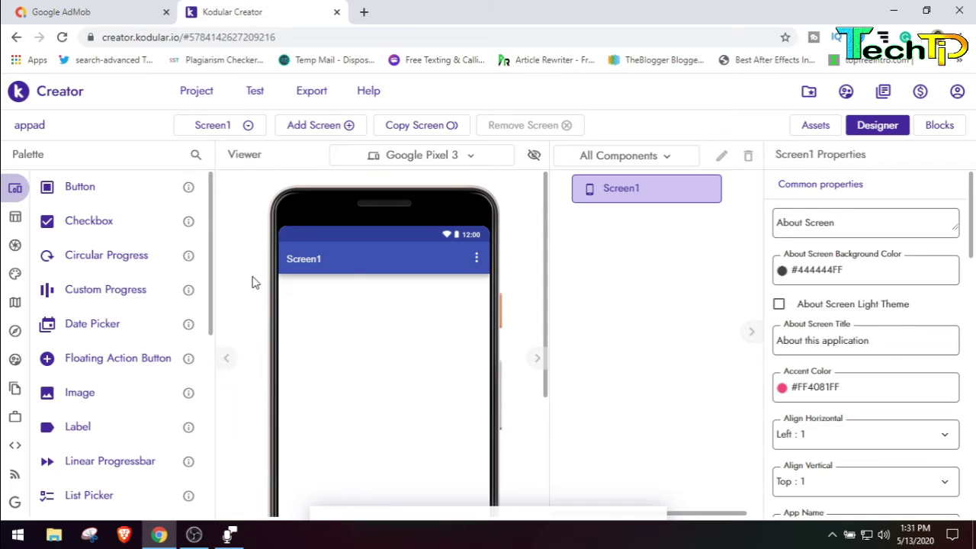
{"action": "scroll", "coordinate": [358, 267], "scroll_direction": "down", "scroll_amount": 5}
{"action": "scroll", "coordinate": [153, 277], "scroll_direction": "down", "scroll_amount": 3}
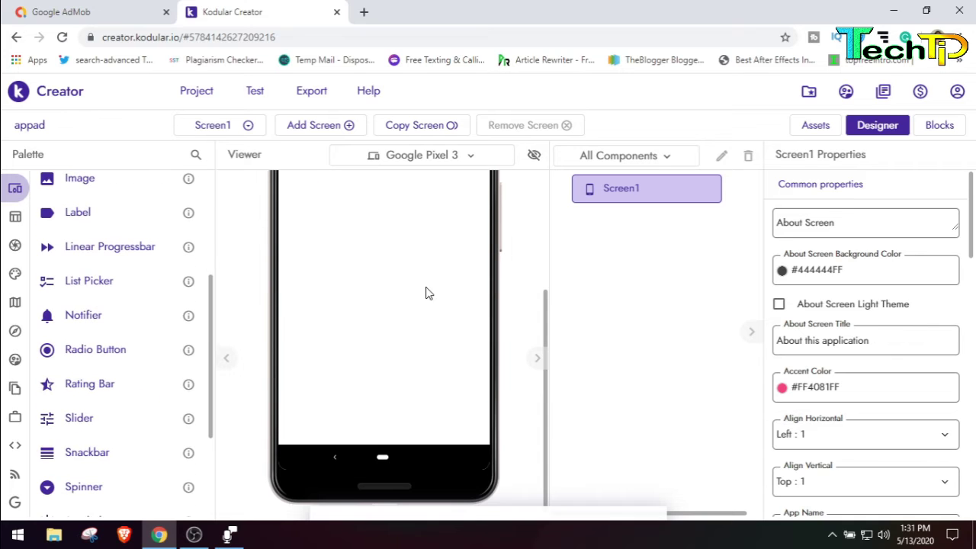
{"action": "scroll", "coordinate": [408, 296], "scroll_direction": "up", "scroll_amount": 1}
{"action": "scroll", "coordinate": [408, 295], "scroll_direction": "up", "scroll_amount": 4}
{"action": "scroll", "coordinate": [94, 344], "scroll_direction": "down", "scroll_amount": 3}
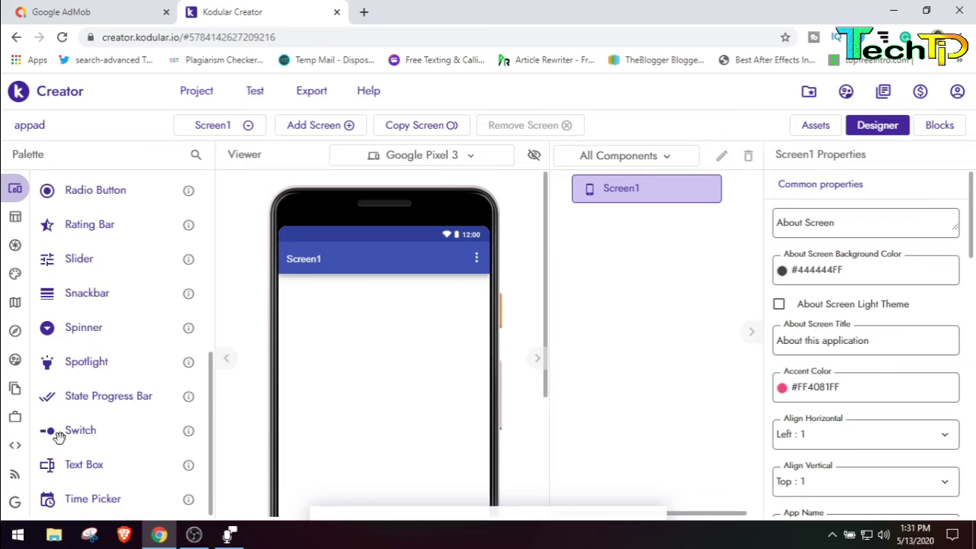
{"action": "mouse_move", "coordinate": [13, 420]}
{"action": "scroll", "coordinate": [12, 415], "scroll_direction": "down", "scroll_amount": 2}
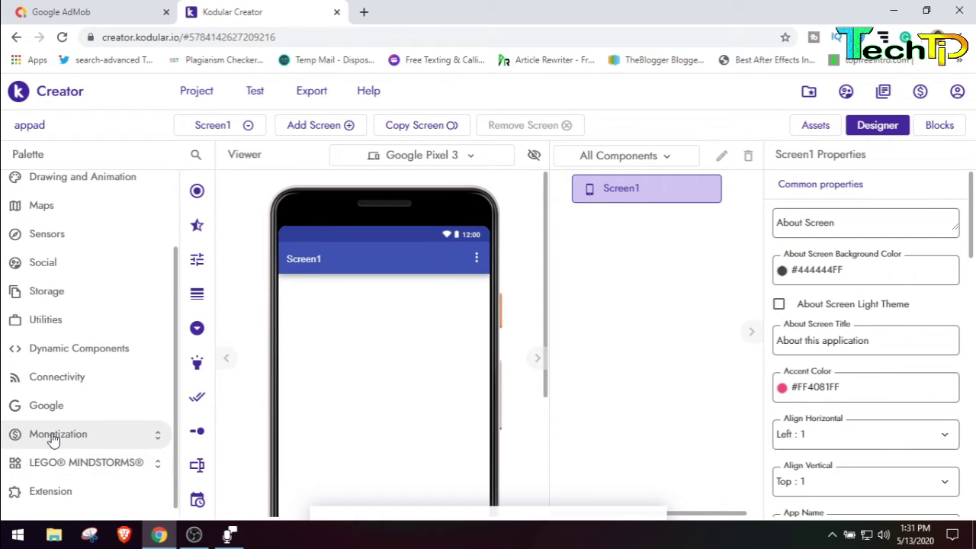
{"action": "left_click", "coordinate": [53, 438]}
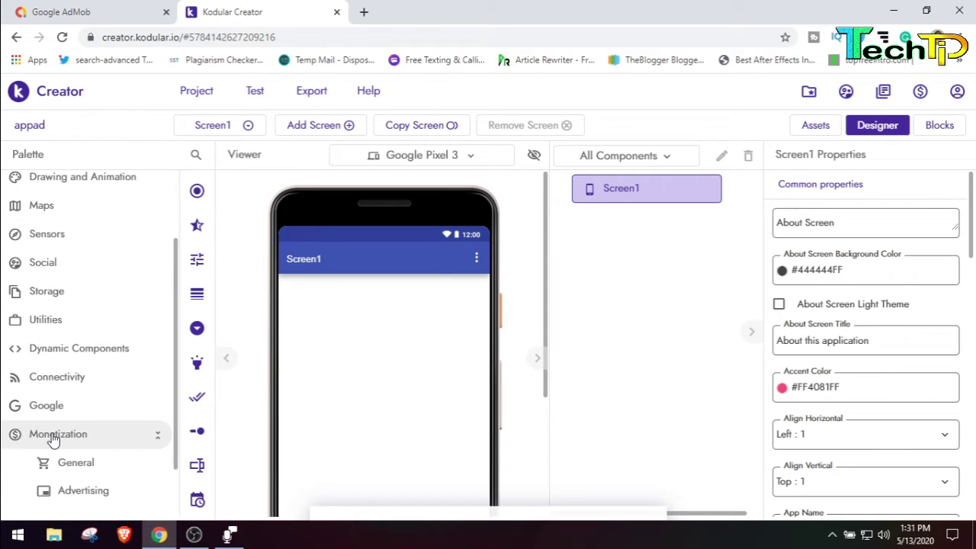
{"action": "left_click", "coordinate": [105, 496]}
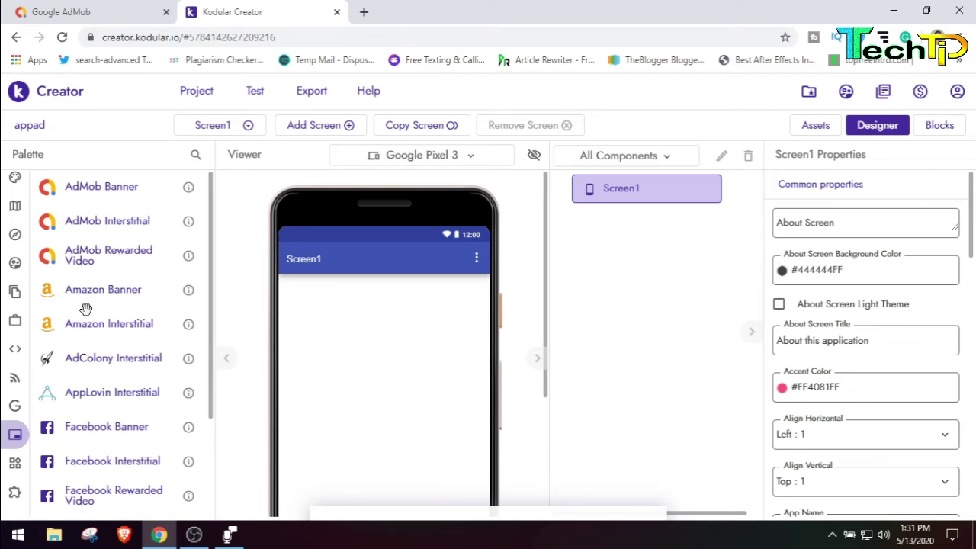
- Compare the ad units in Google AdMob with the advertising components and ad networks offered in Kodular Creator
{"action": "left_click", "coordinate": [126, 9]}
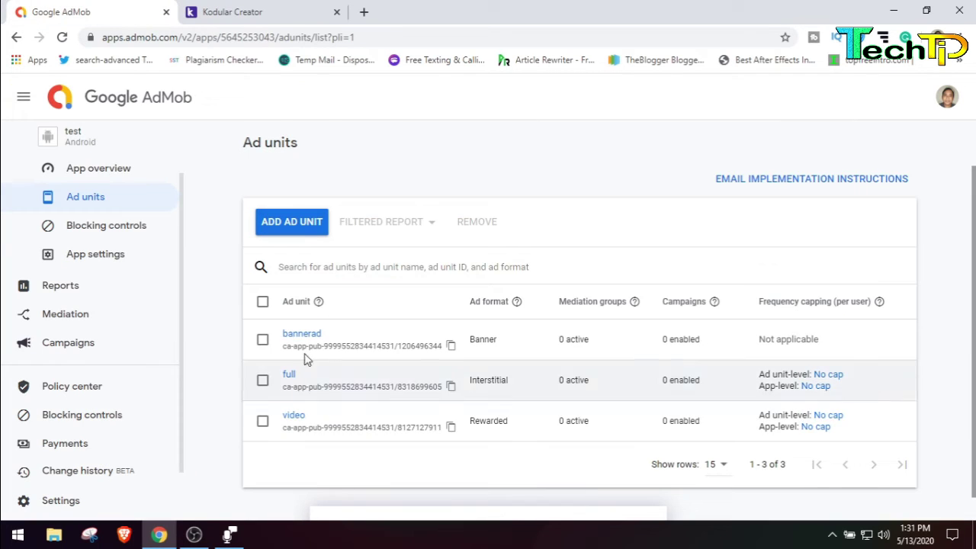
{"action": "left_click", "coordinate": [292, 222]}
{"action": "left_click_drag", "start_coordinate": [465, 354], "coordinate": [32, 347]}
{"action": "left_click", "coordinate": [4, 331]}
{"action": "left_click", "coordinate": [286, 10]}
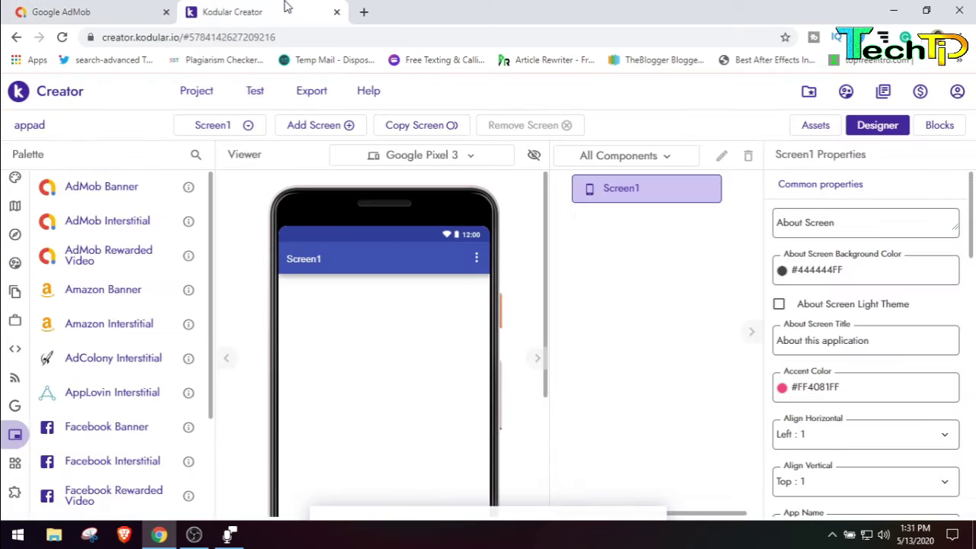
{"action": "scroll", "coordinate": [139, 375], "scroll_direction": "down", "scroll_amount": 2}
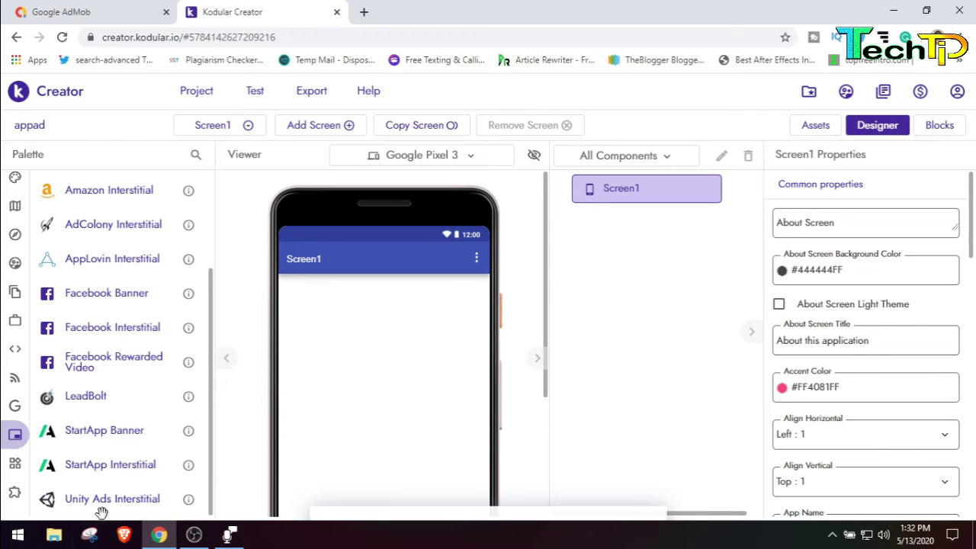
{"action": "scroll", "coordinate": [79, 311], "scroll_direction": "up", "scroll_amount": 3}
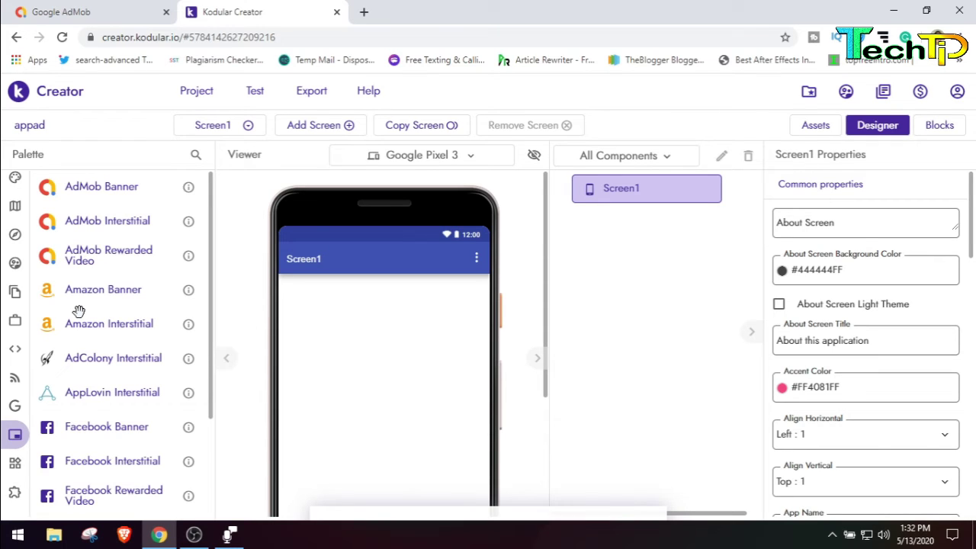
{"action": "left_click", "coordinate": [84, 12]}
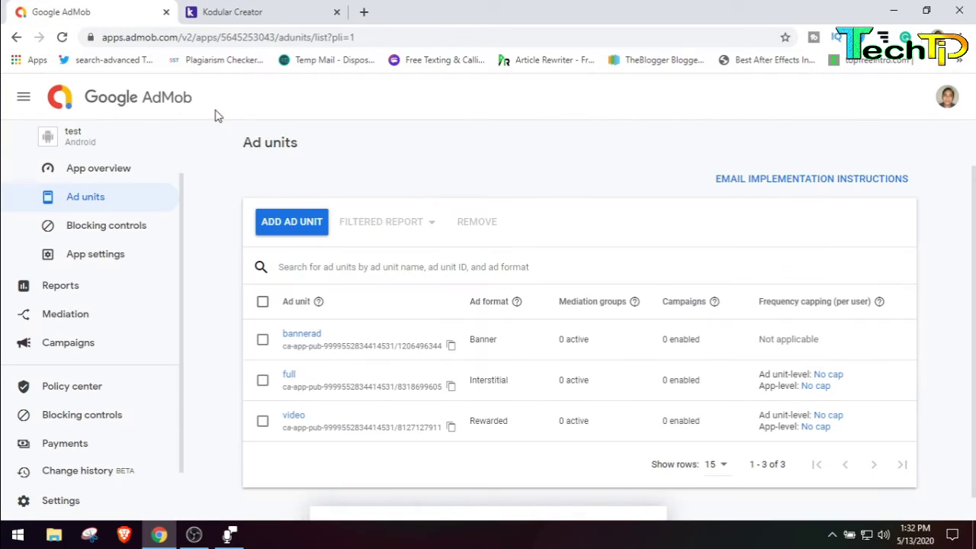
{"action": "left_click", "coordinate": [243, 9]}
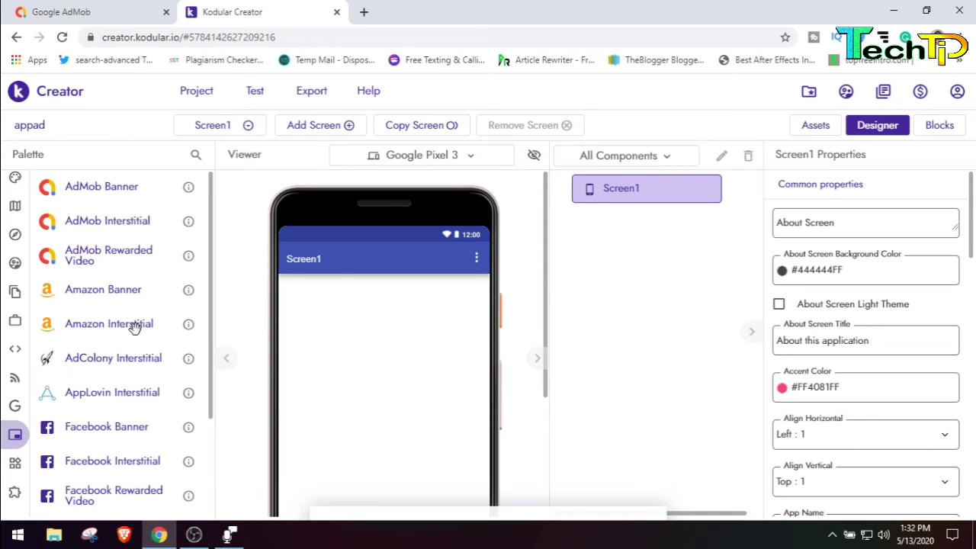
{"action": "left_click", "coordinate": [96, 9]}
- Switch to Kodular Creator, add an AdMob Banner to Screen1 and focus its Ad Unit Id property
{"action": "left_click", "coordinate": [244, 10]}
{"action": "left_click_drag", "start_coordinate": [93, 191], "coordinate": [373, 297]}
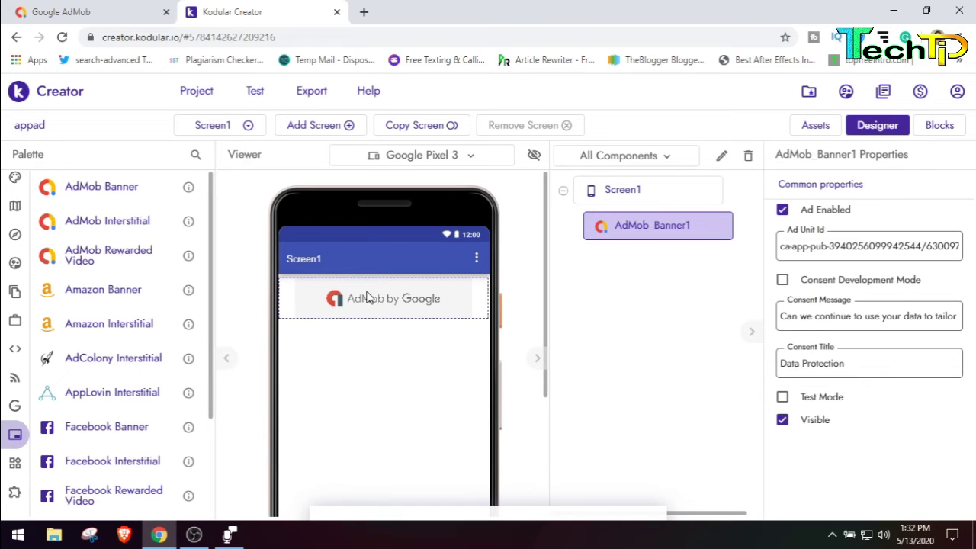
{"action": "left_click_drag", "start_coordinate": [785, 234], "coordinate": [819, 236]}
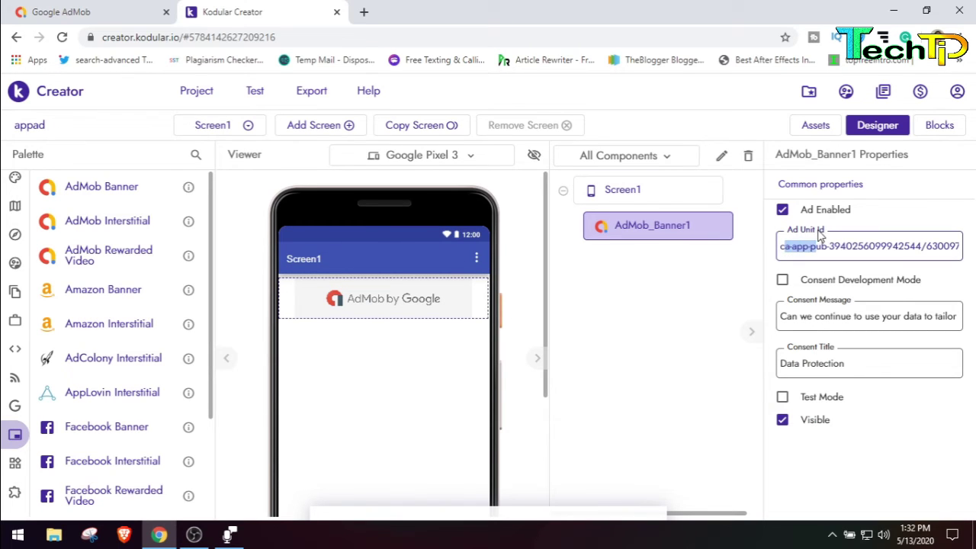
{"action": "left_click", "coordinate": [798, 236]}
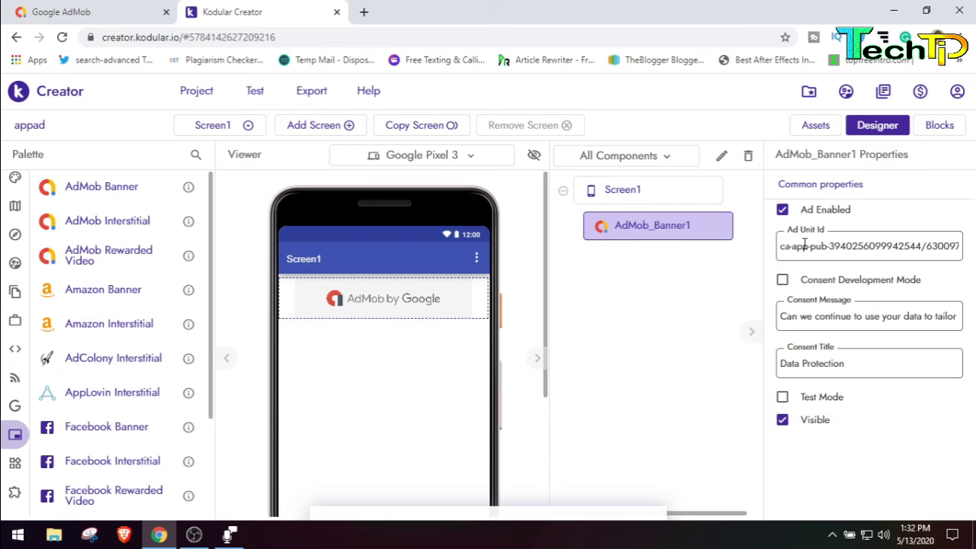
{"action": "left_click", "coordinate": [802, 254]}
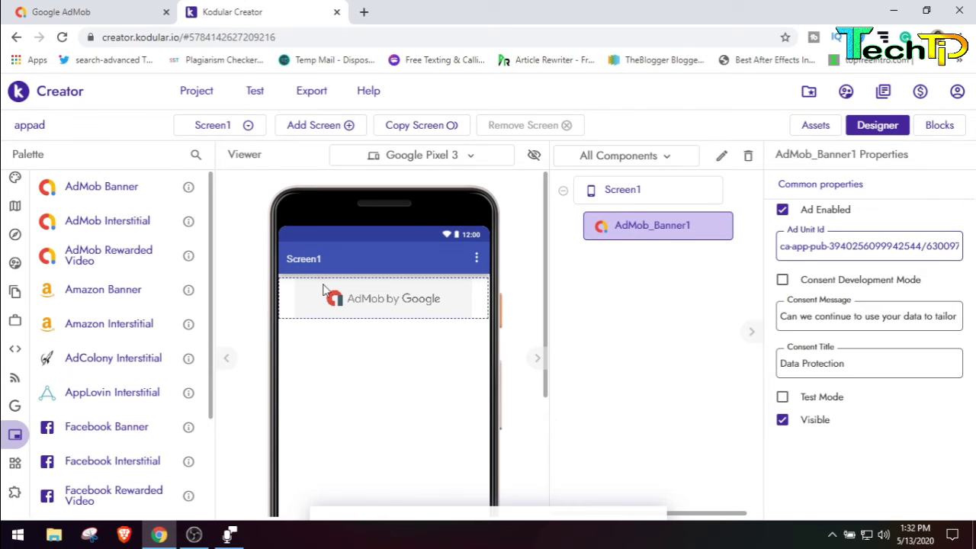
- Switch to Google AdMob and copy the ad unit ID of the bannerad unit
{"action": "left_click", "coordinate": [76, 8]}
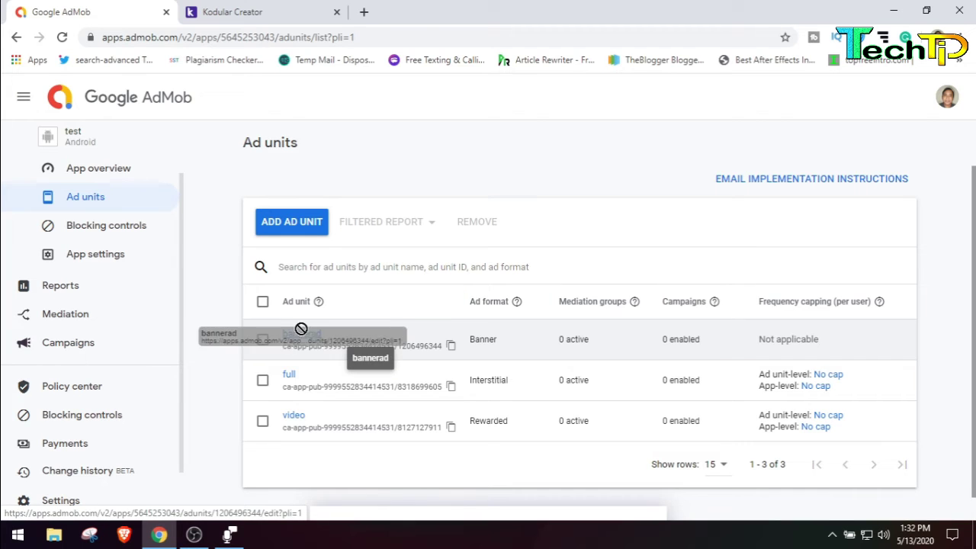
{"action": "left_click", "coordinate": [451, 346]}
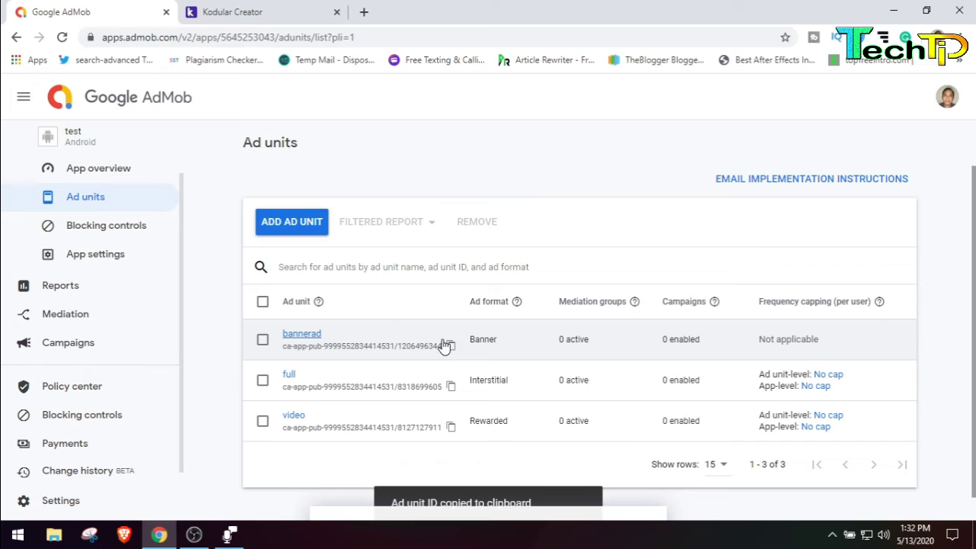
- Copy the bannerad unit's ad unit ID again and set it as the AdMob Banner's Ad Unit Id in Kodular Creator
{"action": "left_click_drag", "start_coordinate": [280, 352], "coordinate": [433, 348]}
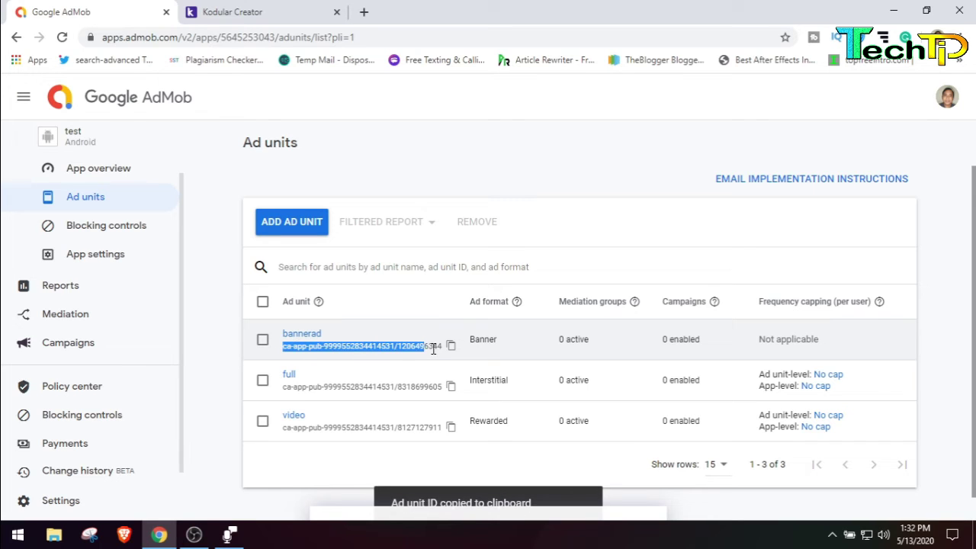
{"action": "left_click", "coordinate": [453, 349]}
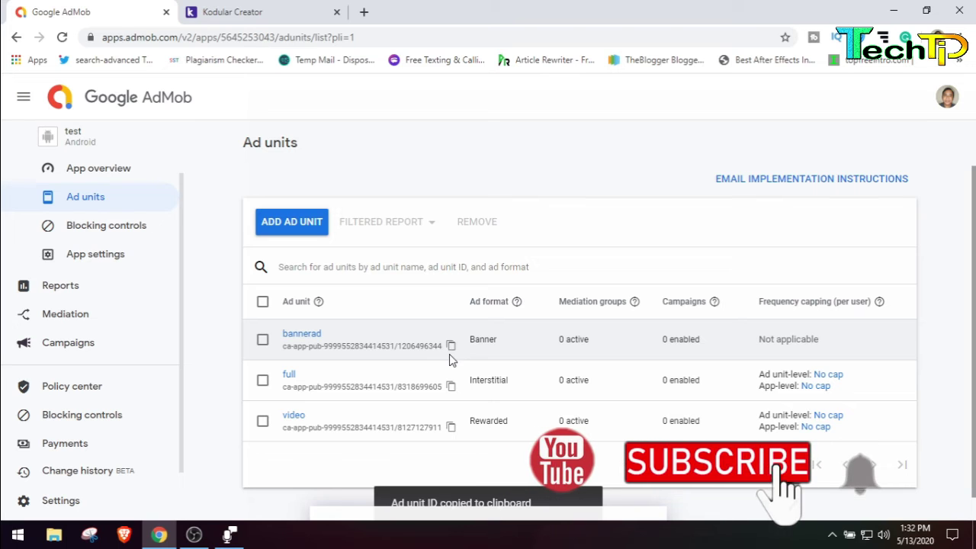
{"action": "left_click", "coordinate": [449, 347]}
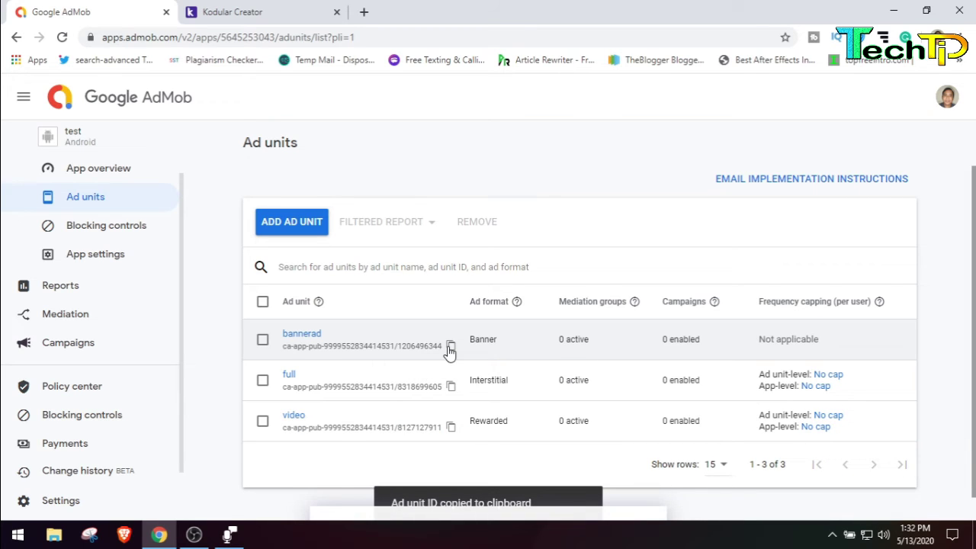
{"action": "left_click", "coordinate": [231, 12]}
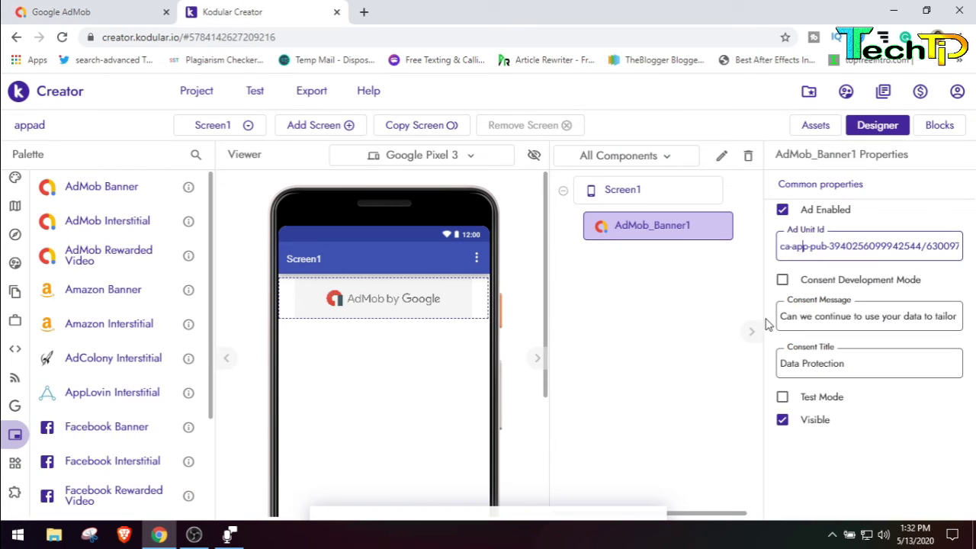
{"action": "triple_click", "coordinate": [840, 244]}
{"action": "key", "text": "ctrl+v"}
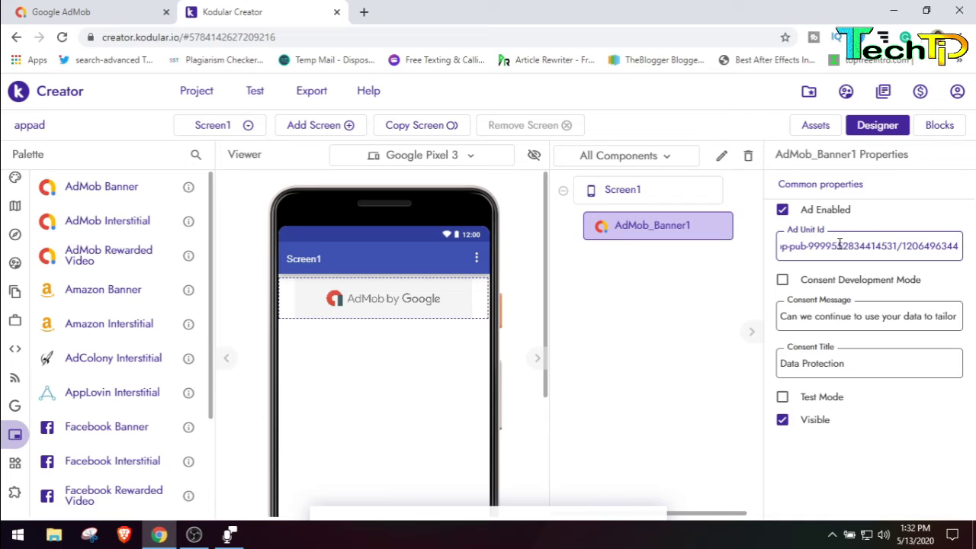
{"action": "left_click", "coordinate": [597, 354]}
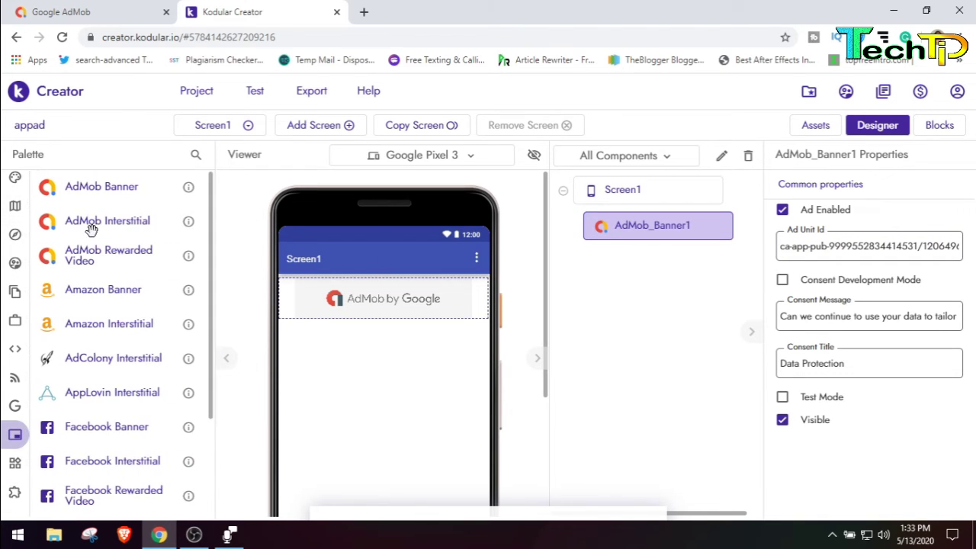
- Add an AdMob Interstitial component to Screen1 and switch to Google AdMob
{"action": "left_click_drag", "start_coordinate": [91, 215], "coordinate": [349, 346]}
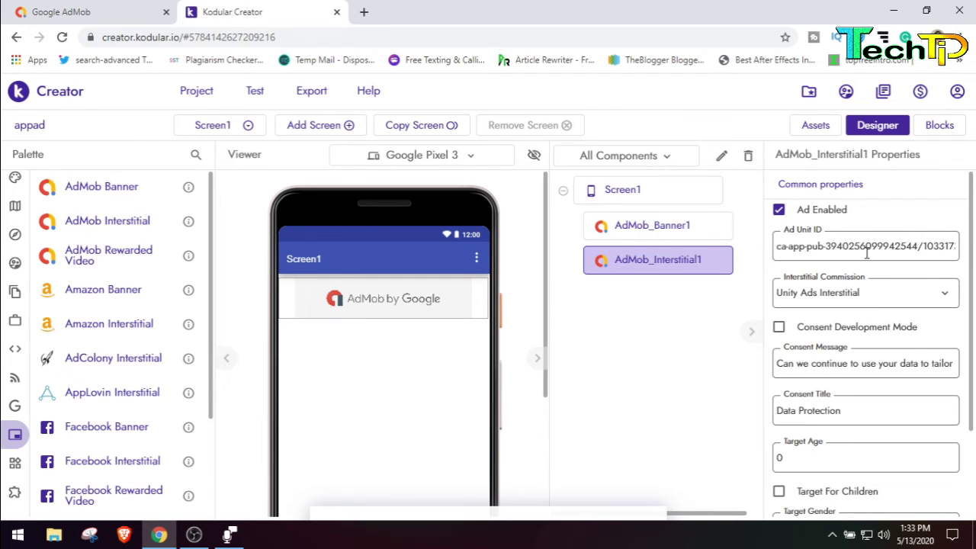
{"action": "left_click", "coordinate": [99, 9]}
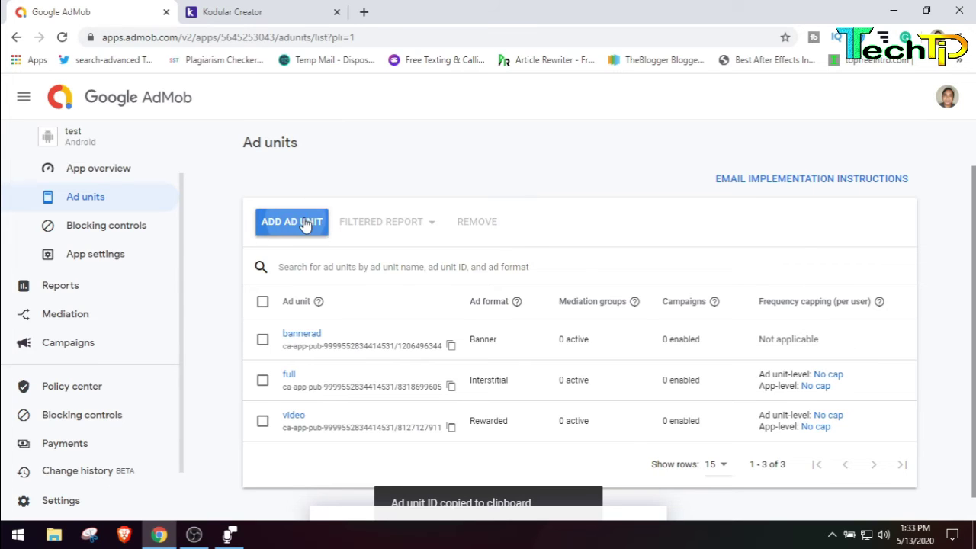
- Review the Interstitial format among the formats offered for a new ad unit and return to the ad units list
{"action": "left_click", "coordinate": [280, 222]}
{"action": "double_click", "coordinate": [327, 360]}
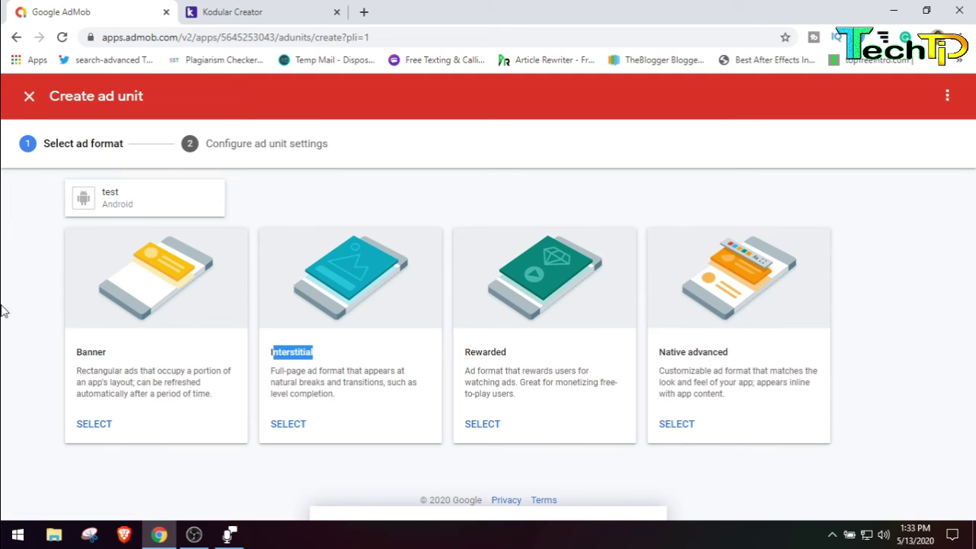
{"action": "left_click", "coordinate": [4, 311]}
{"action": "left_click", "coordinate": [29, 96]}
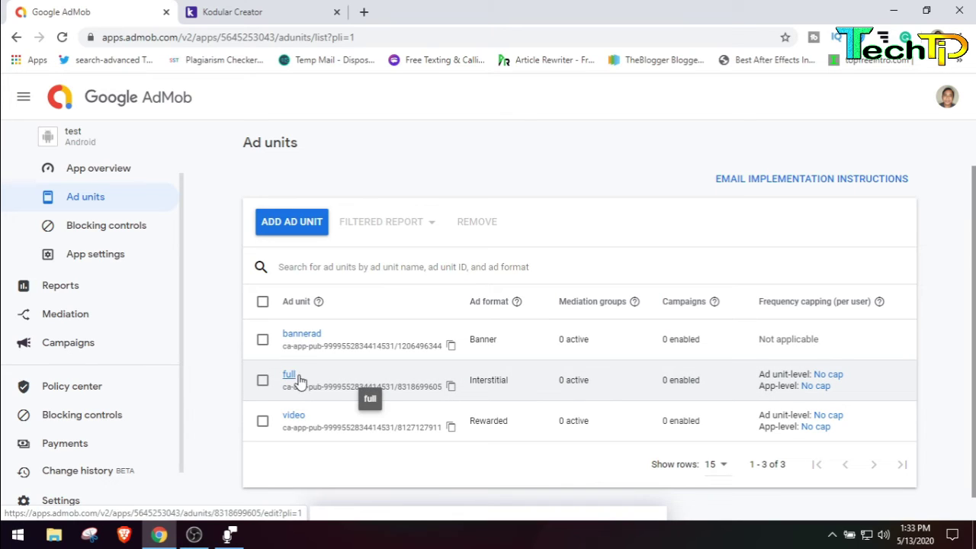
- Copy the full unit's ad unit ID and set it as the AdMob Interstitial's Ad Unit ID in Kodular Creator
{"action": "left_click", "coordinate": [450, 386]}
{"action": "left_click", "coordinate": [251, 11]}
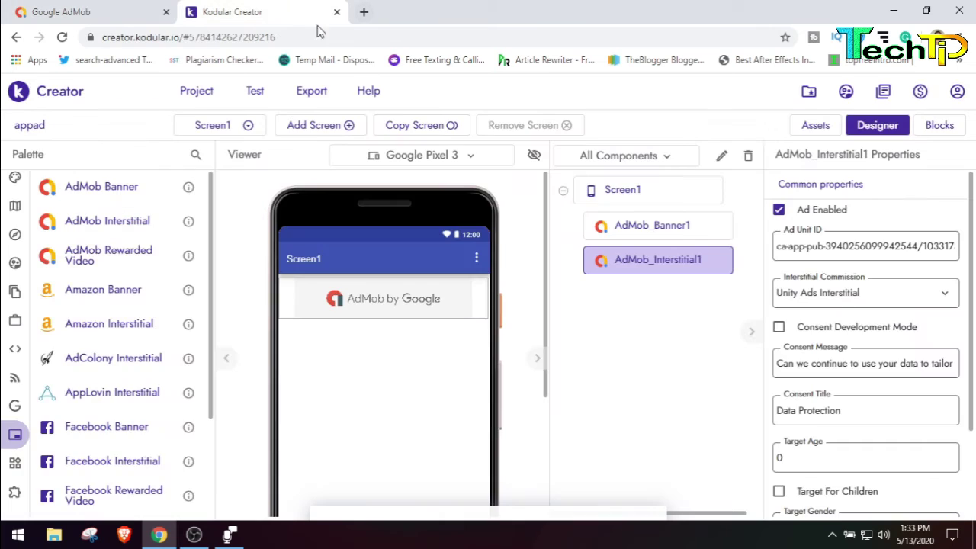
{"action": "triple_click", "coordinate": [810, 245]}
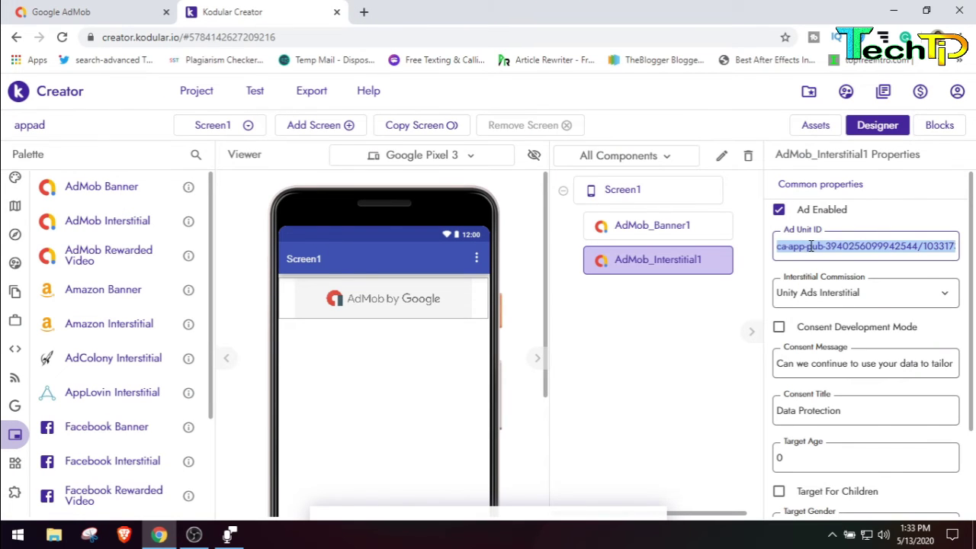
{"action": "key", "text": "ctrl+v"}
{"action": "left_click", "coordinate": [426, 426]}
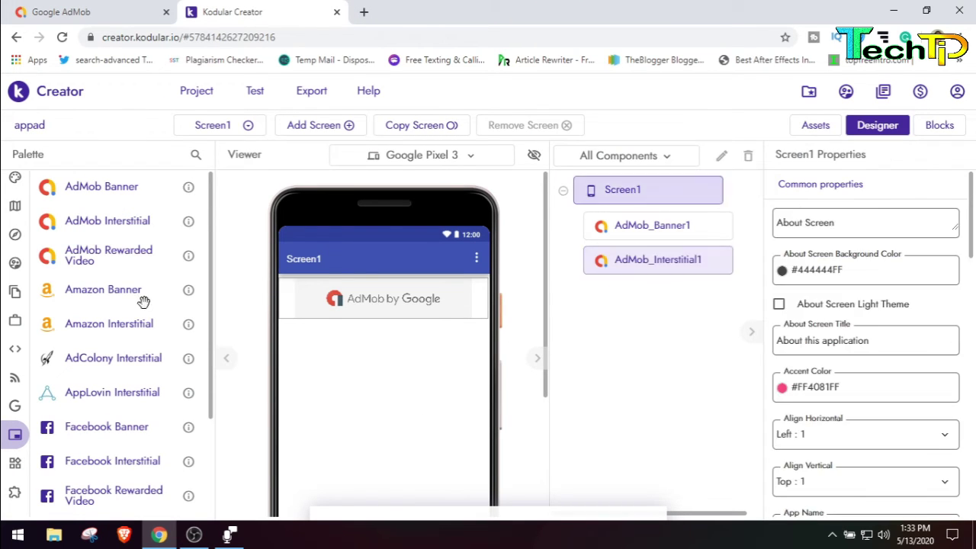
- Add an AdMob Rewarded Video component to Screen1, and copy the video unit's ad unit ID in Google AdMob
{"action": "left_click_drag", "start_coordinate": [46, 261], "coordinate": [315, 382]}
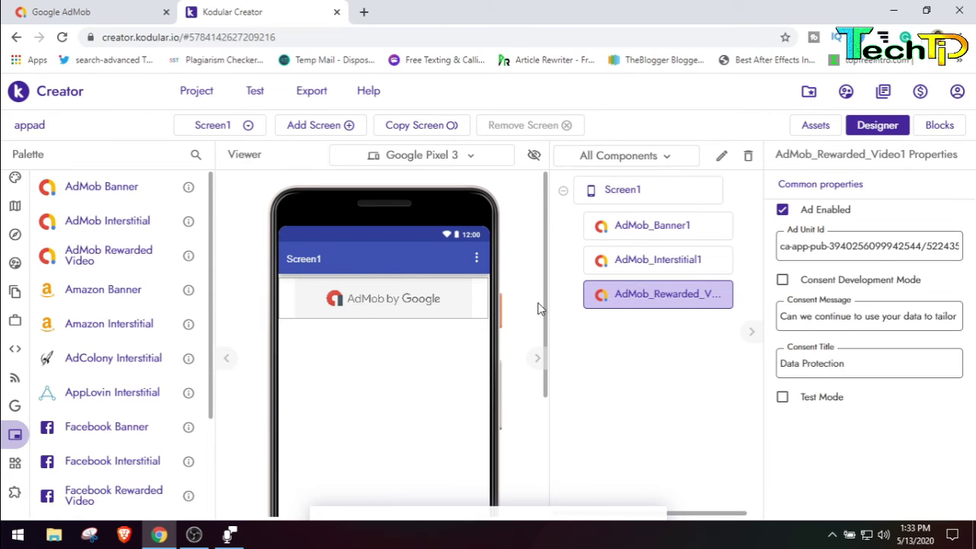
{"action": "left_click", "coordinate": [137, 11]}
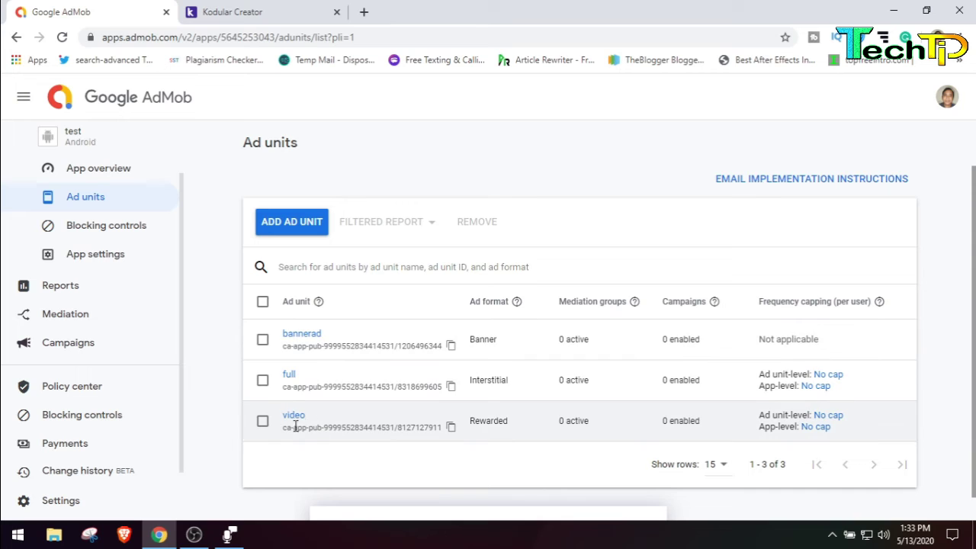
{"action": "left_click", "coordinate": [450, 428]}
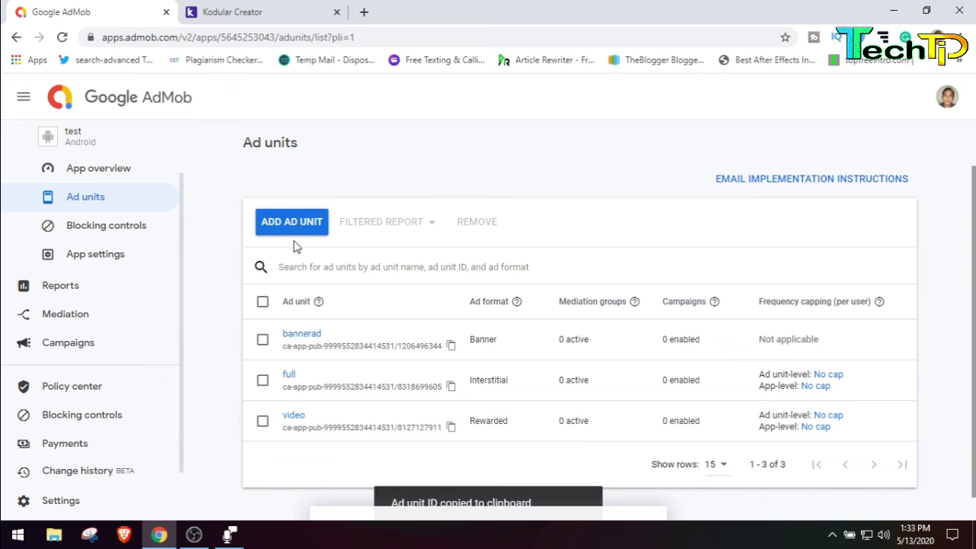
- Review the Rewarded format among the formats offered for a new ad unit and return to the ad units list
{"action": "left_click", "coordinate": [291, 221]}
{"action": "left_click_drag", "start_coordinate": [557, 361], "coordinate": [434, 351]}
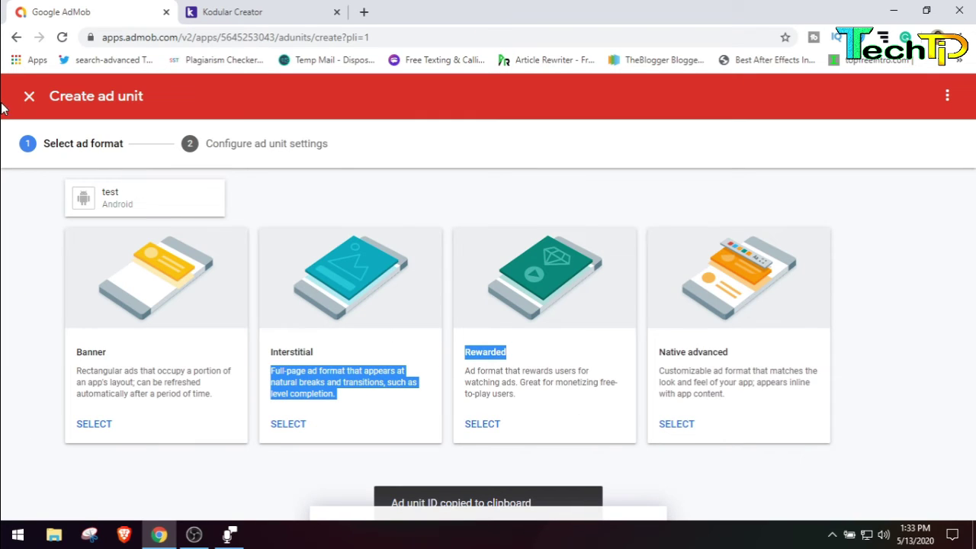
{"action": "left_click", "coordinate": [29, 96]}
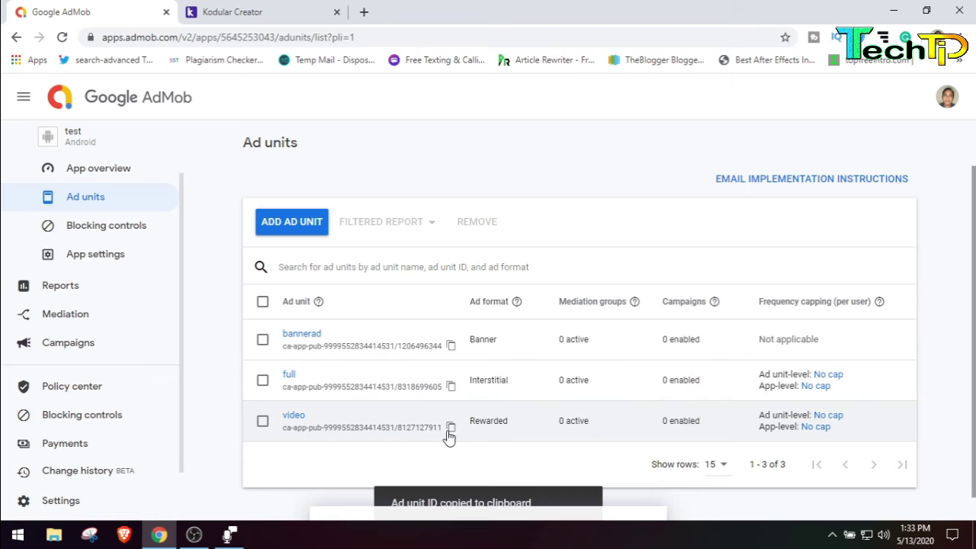
- Copy the video unit's ad unit ID again and set it as the AdMob Rewarded Video's Ad Unit Id in Kodular Creator
{"action": "left_click", "coordinate": [450, 429]}
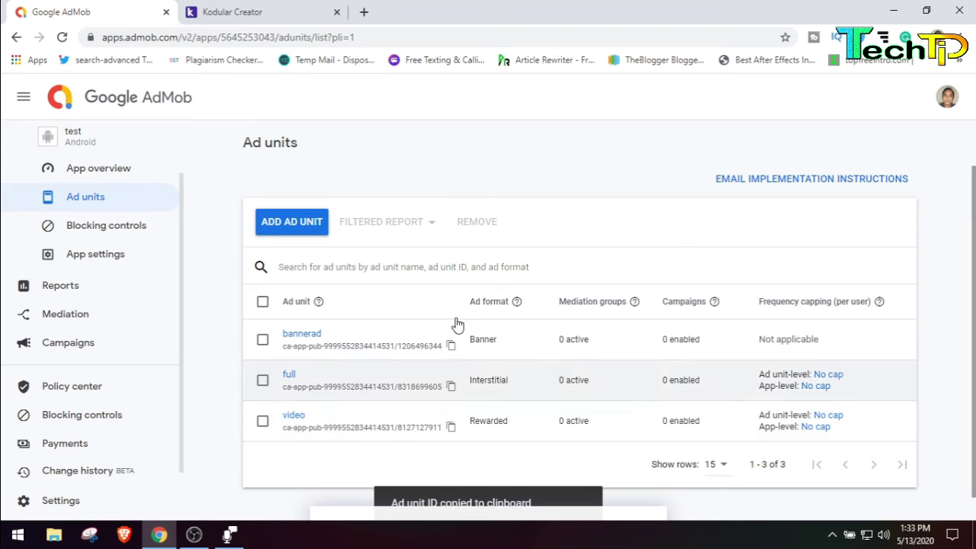
{"action": "left_click", "coordinate": [299, 8]}
{"action": "left_click", "coordinate": [853, 247]}
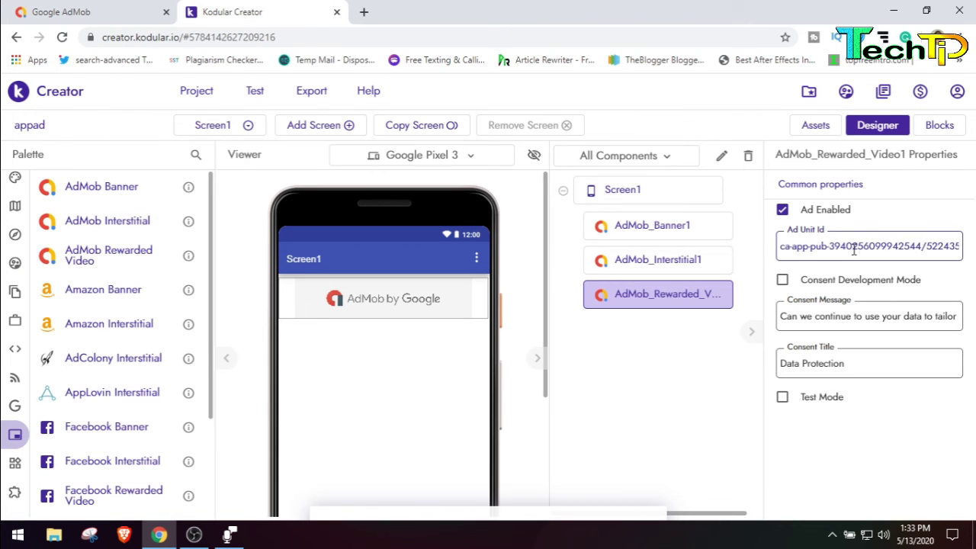
{"action": "key", "text": "ctrl+a"}
{"action": "key", "text": "ctrl+v"}
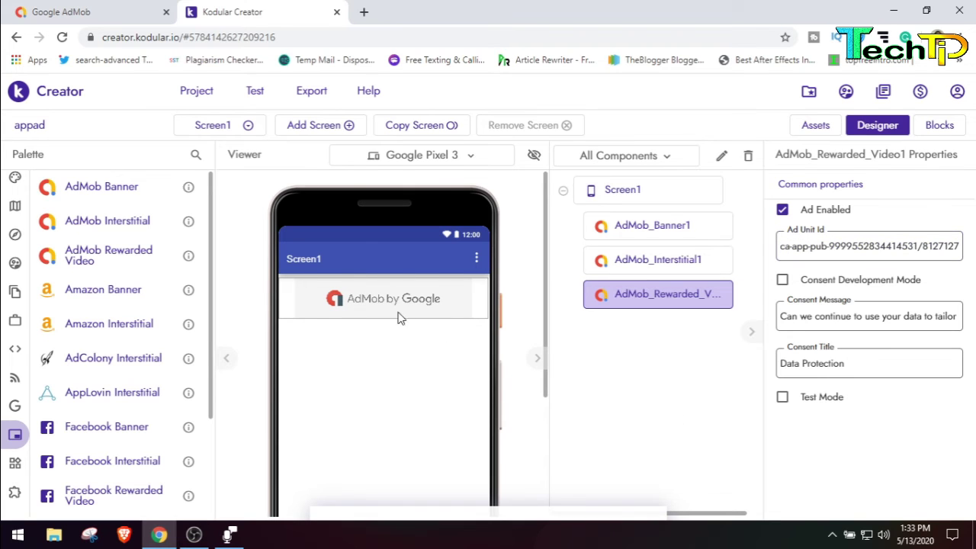
- Check the properties and ad unit IDs of the banner, interstitial and rewarded video components on Screen1
{"action": "left_click", "coordinate": [369, 300]}
{"action": "left_click", "coordinate": [645, 256]}
{"action": "left_click", "coordinate": [663, 297]}
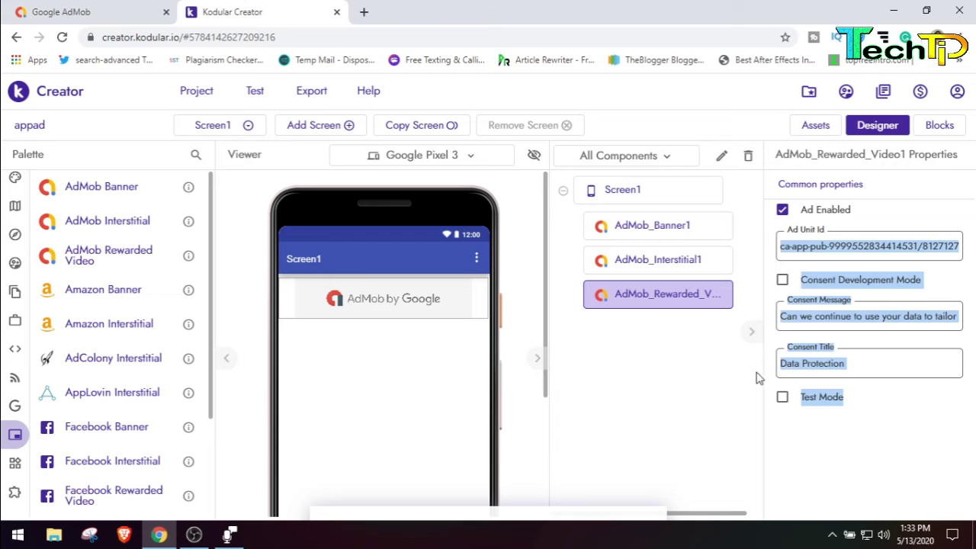
{"action": "left_click", "coordinate": [610, 230]}
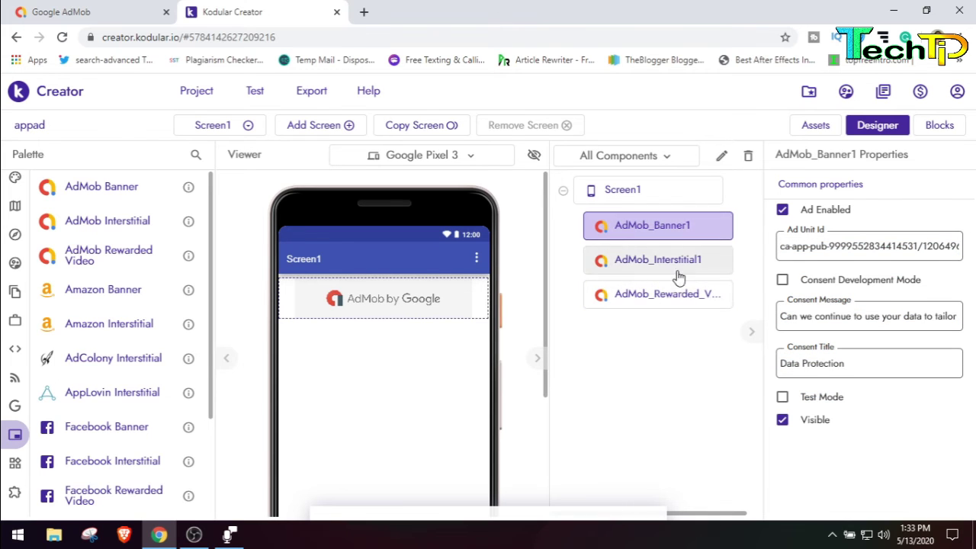
{"action": "left_click", "coordinate": [660, 254]}
{"action": "left_click", "coordinate": [660, 231]}
{"action": "left_click", "coordinate": [669, 293]}
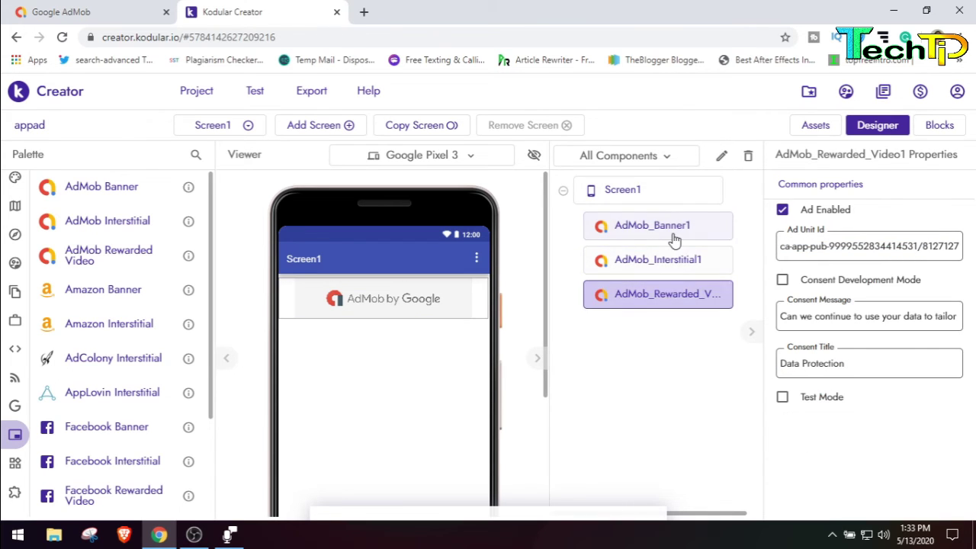
{"action": "left_click", "coordinate": [671, 229]}
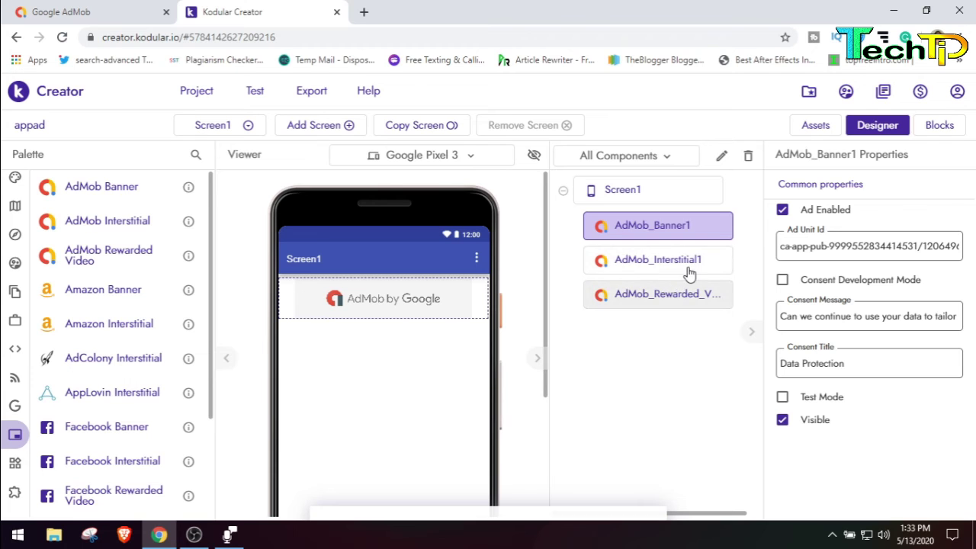
- Switch the appad project to the blocks editor and browse the event blocks available for Screen1
{"action": "left_click", "coordinate": [940, 127]}
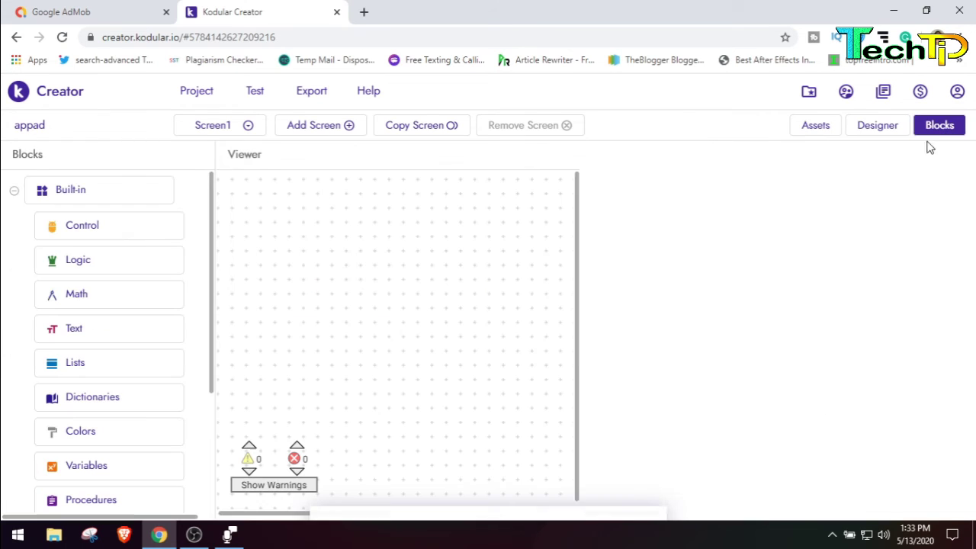
{"action": "scroll", "coordinate": [68, 358], "scroll_direction": "down", "scroll_amount": 3}
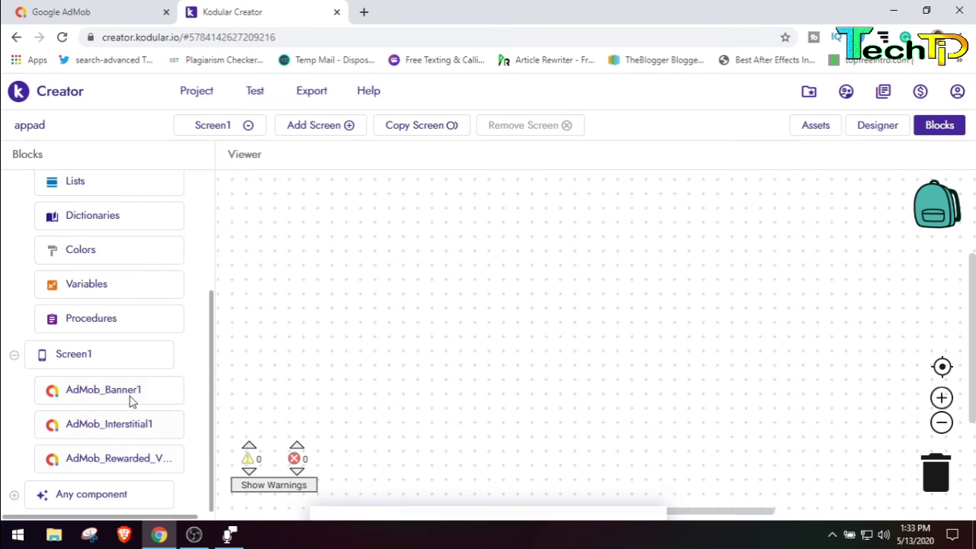
{"action": "left_click", "coordinate": [70, 357]}
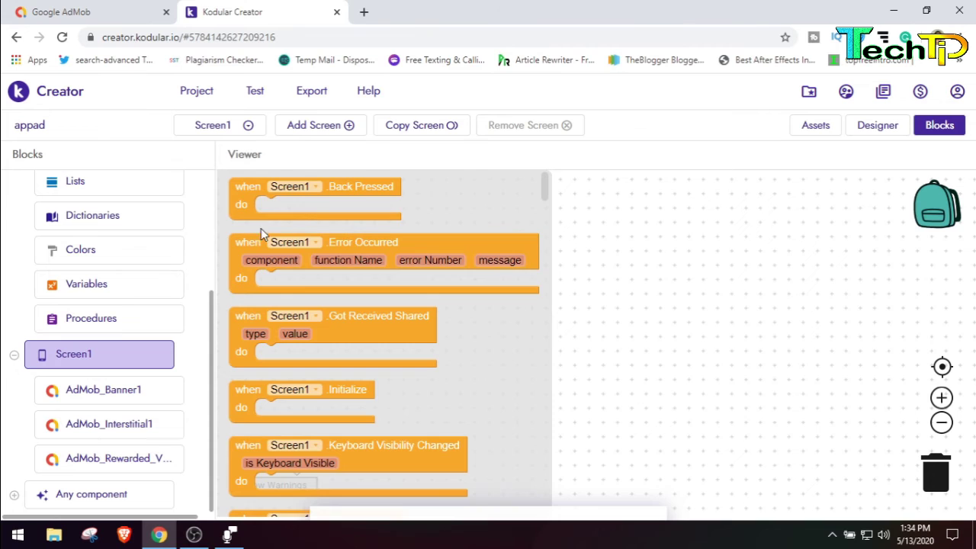
{"action": "scroll", "coordinate": [267, 305], "scroll_direction": "down", "scroll_amount": 5}
{"action": "scroll", "coordinate": [295, 407], "scroll_direction": "down", "scroll_amount": 6}
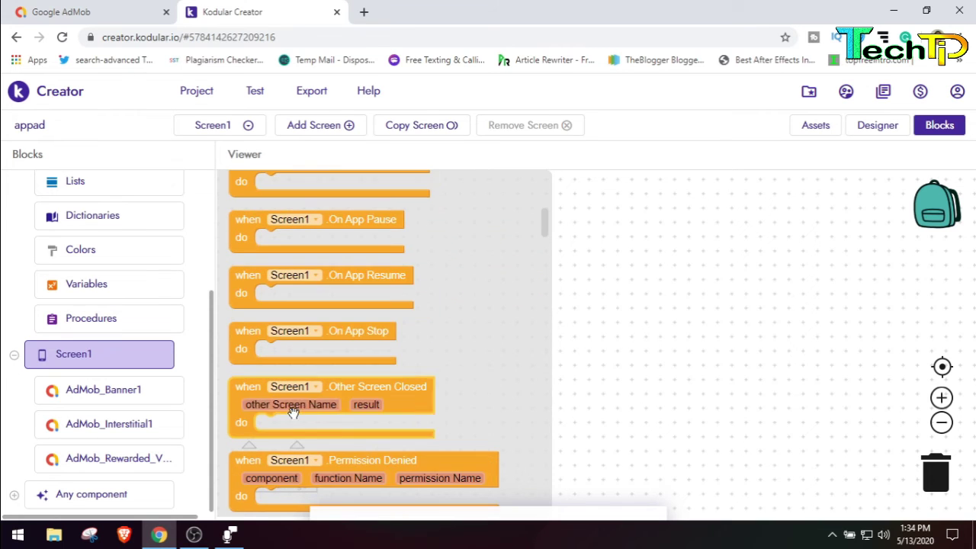